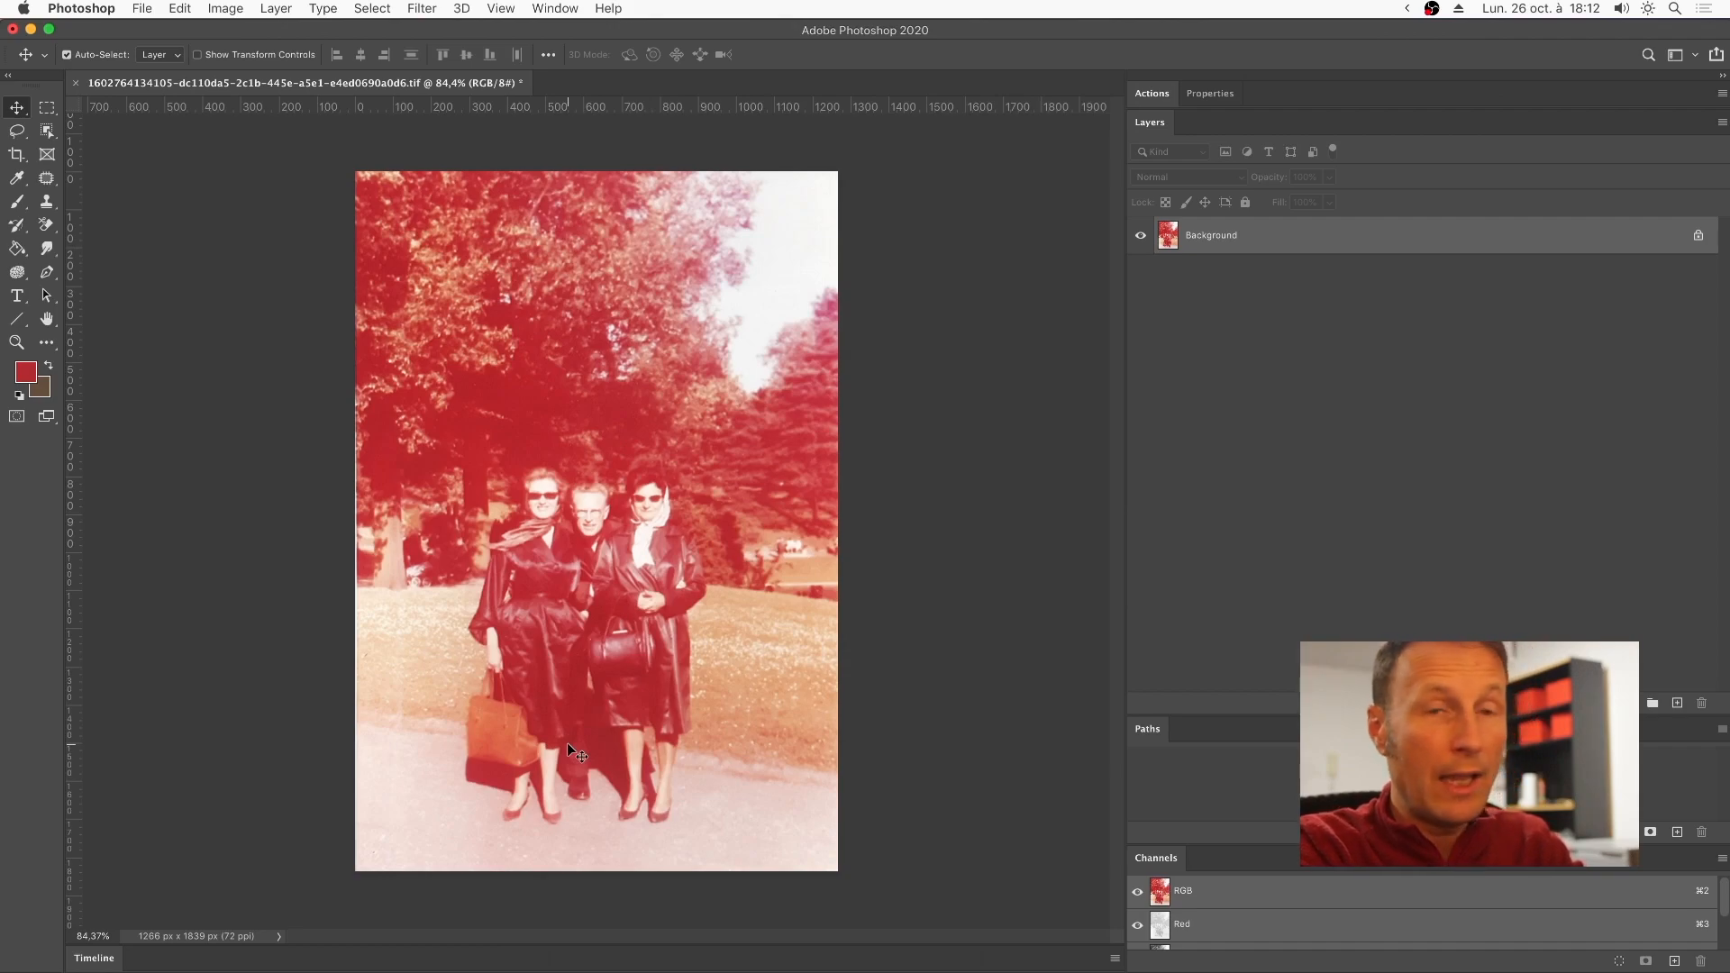
Open the Levels adjustment for the photo and activate its set-black-point eyedropper.
key("super+l")
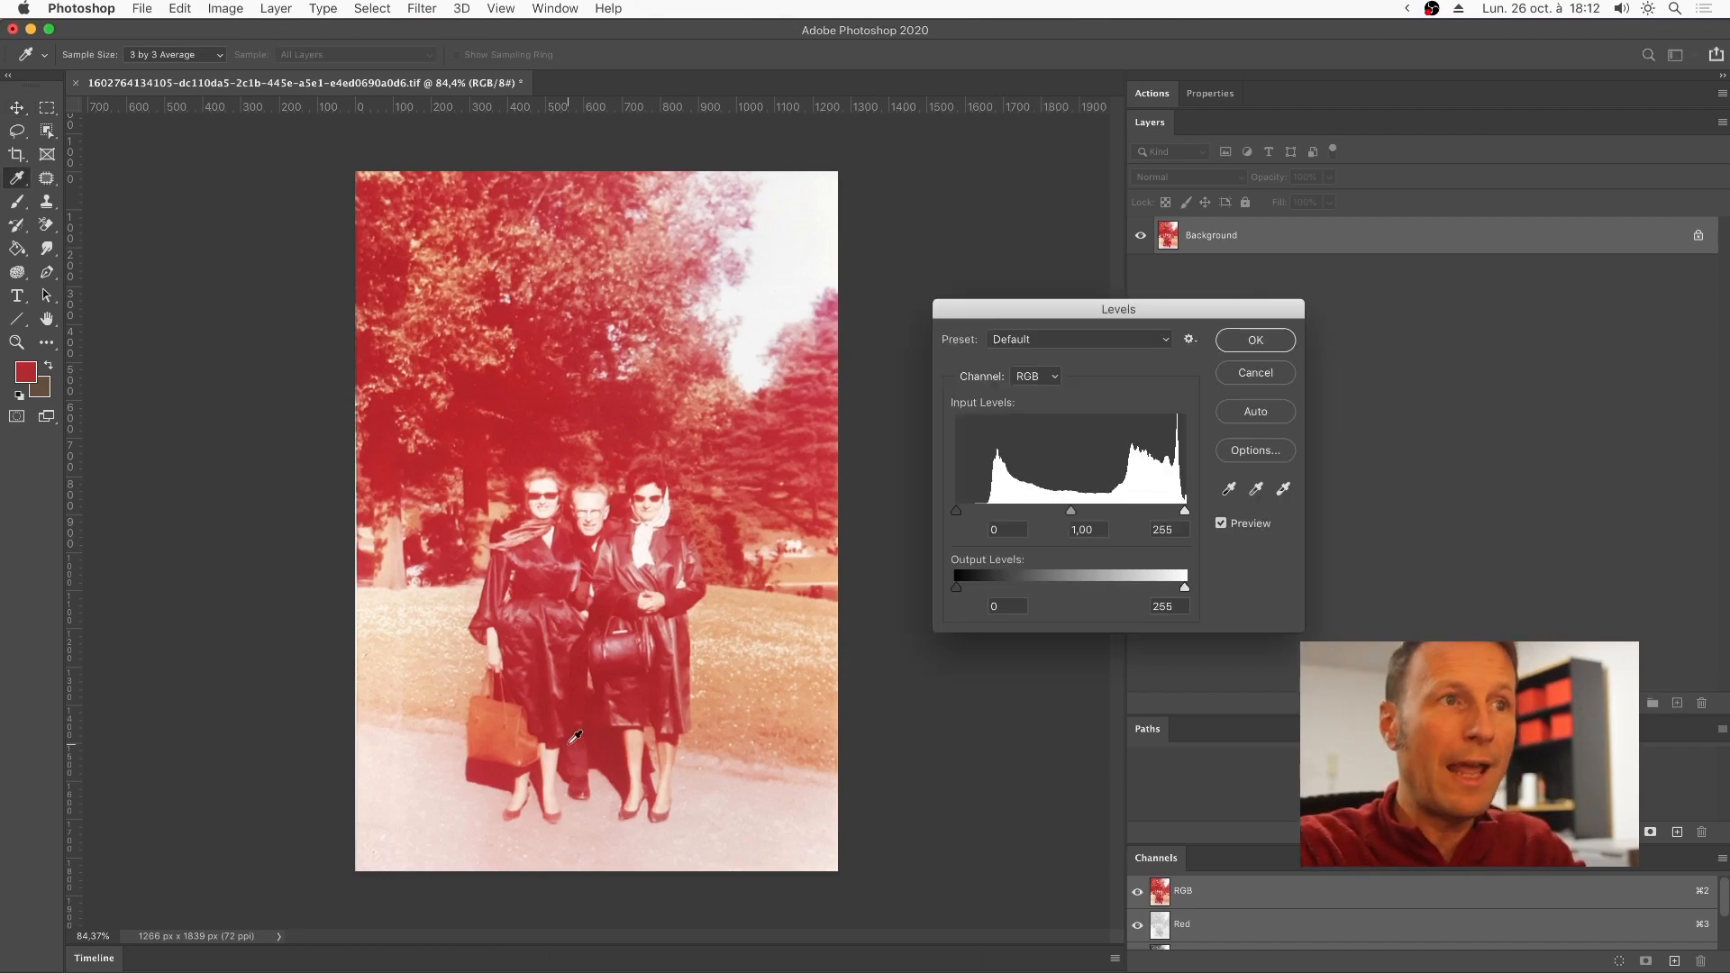
left_click(1229, 491)
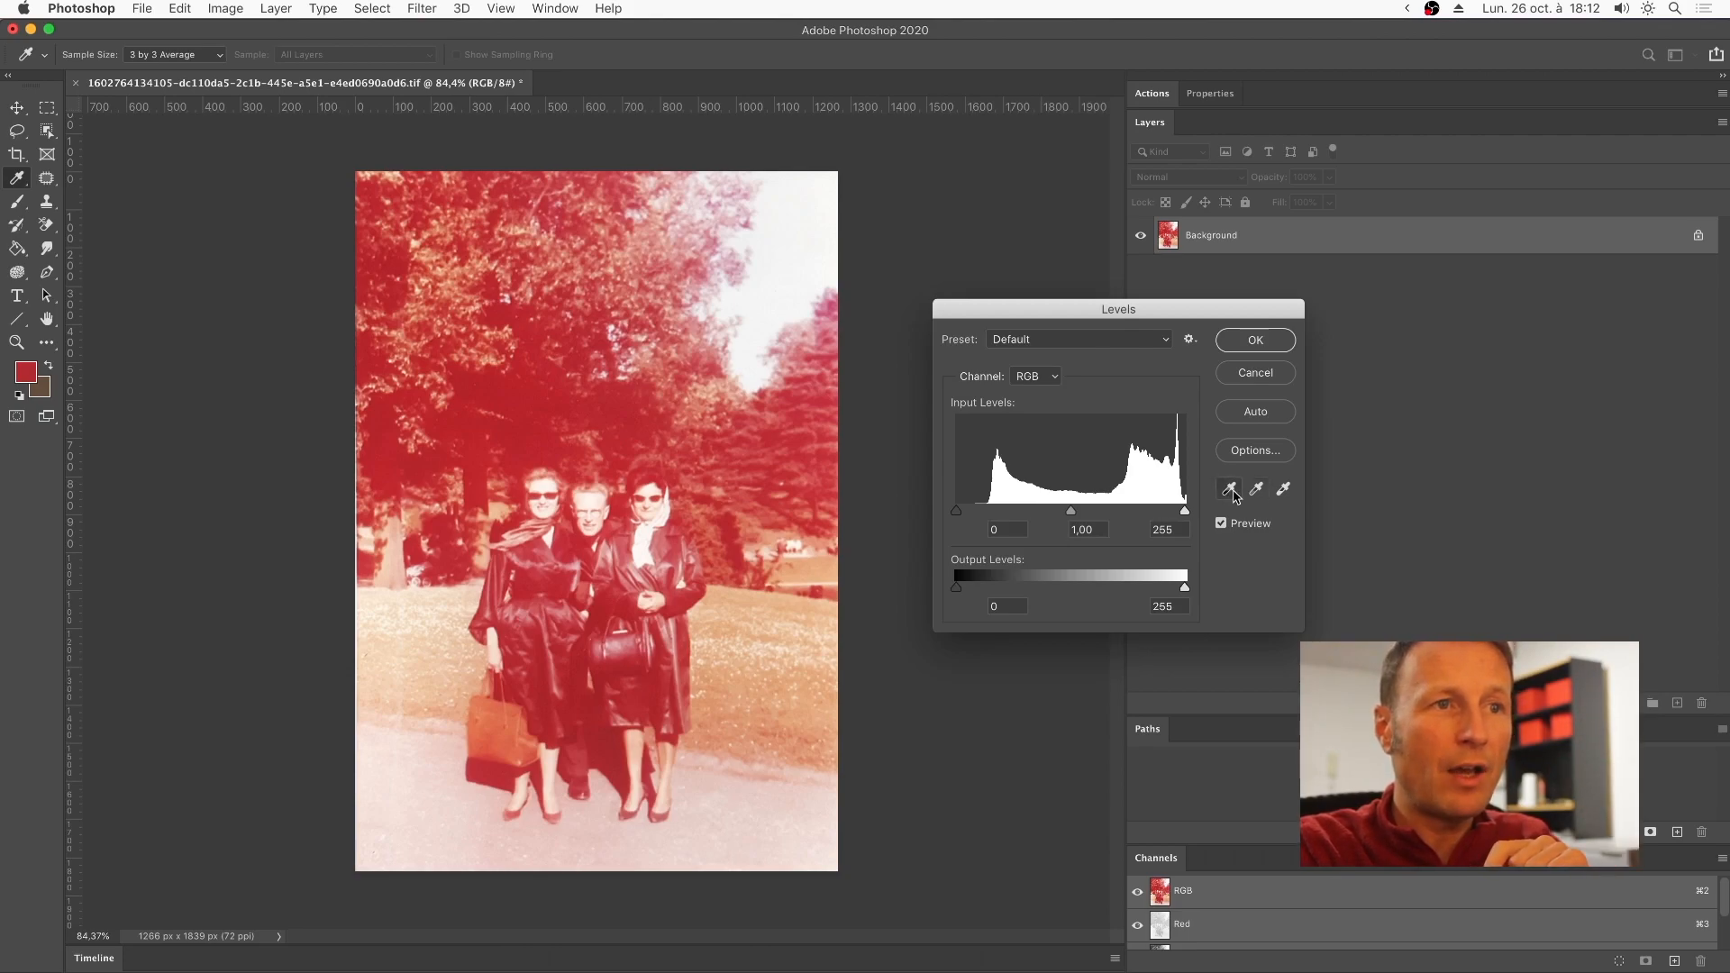
left_click(1283, 490)
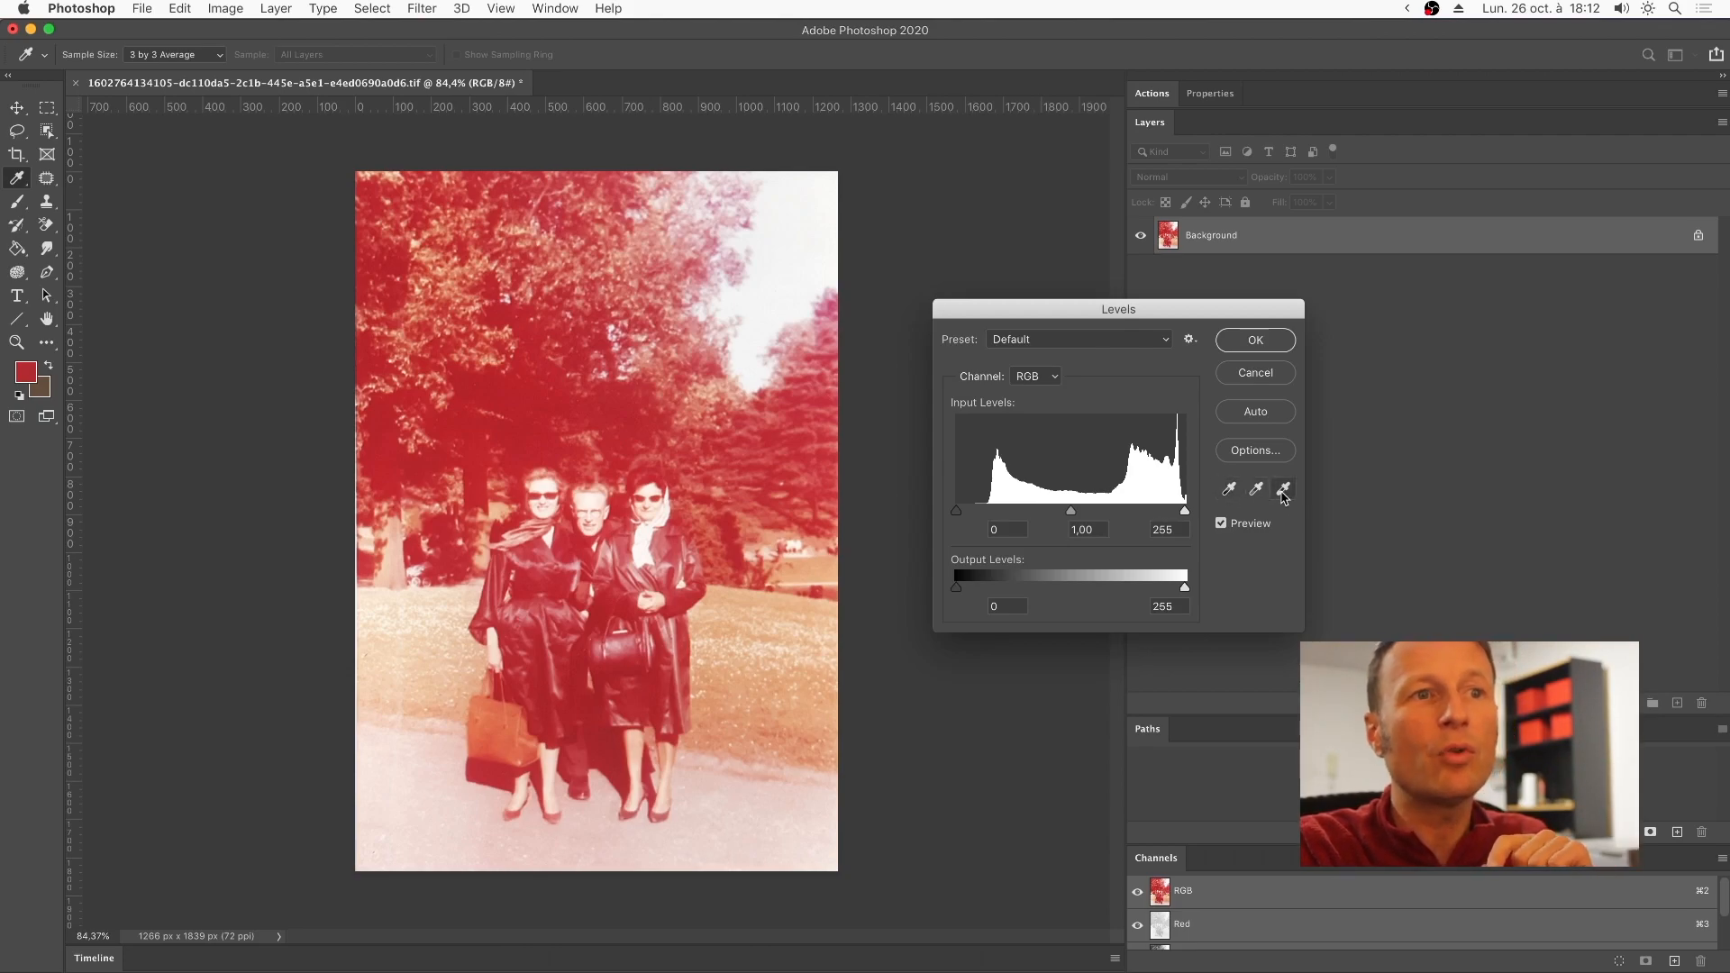
left_click(1229, 491)
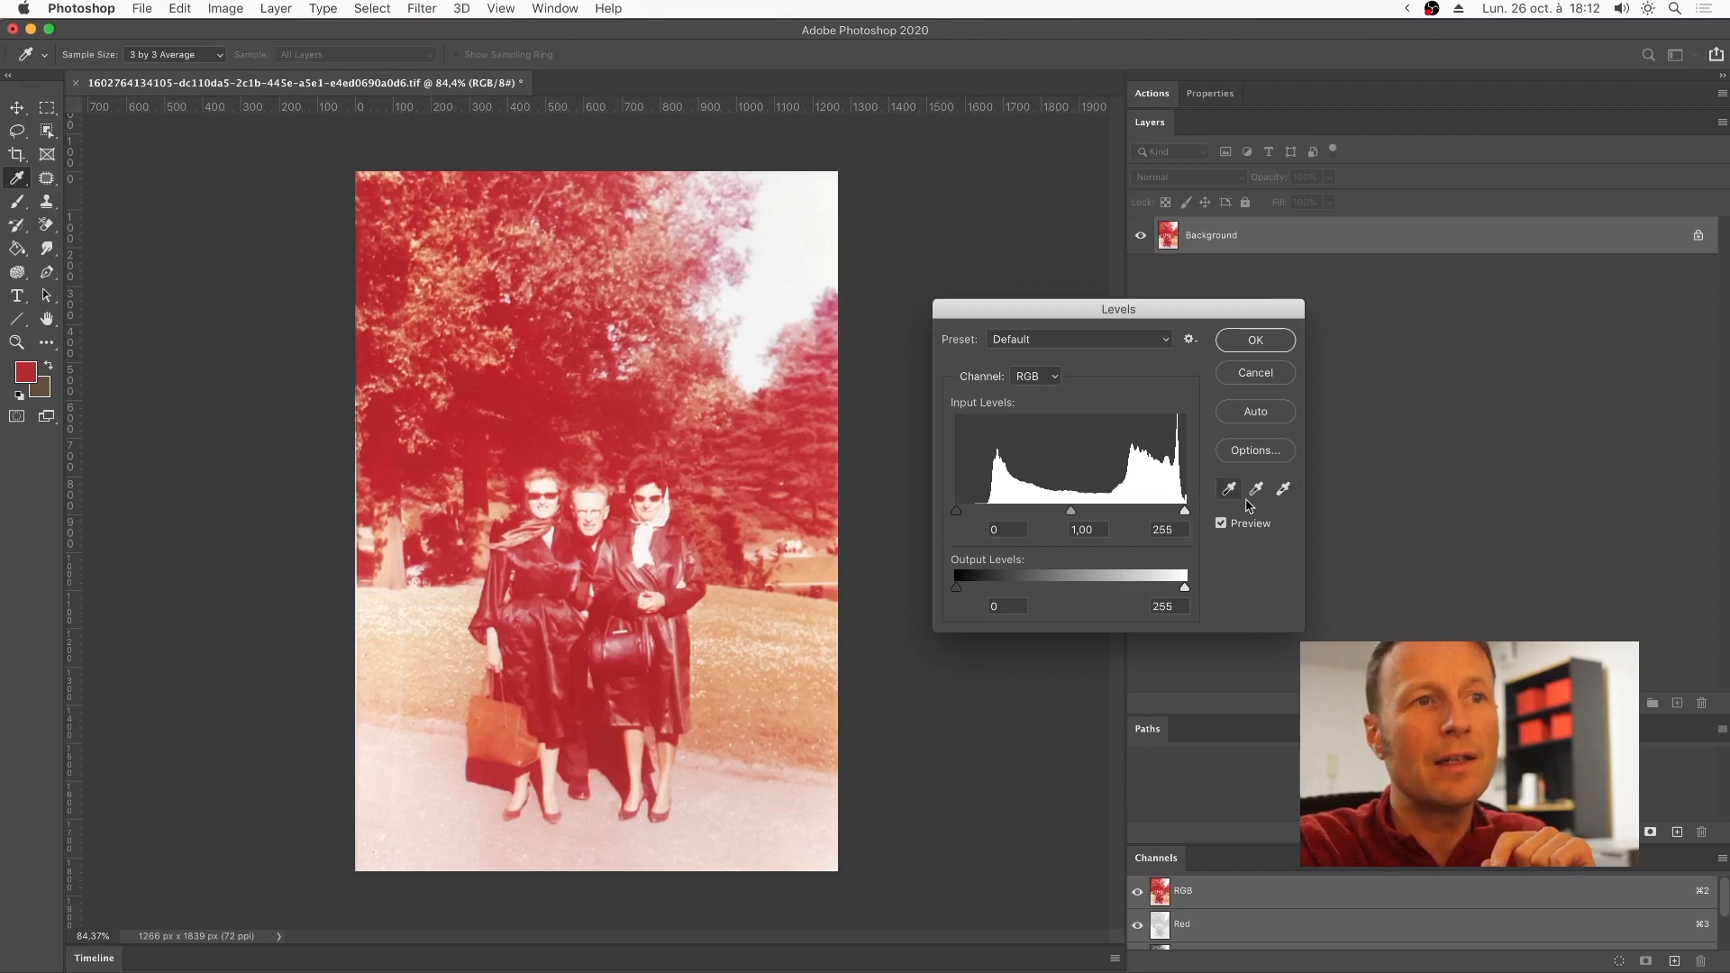
left_click(1233, 490)
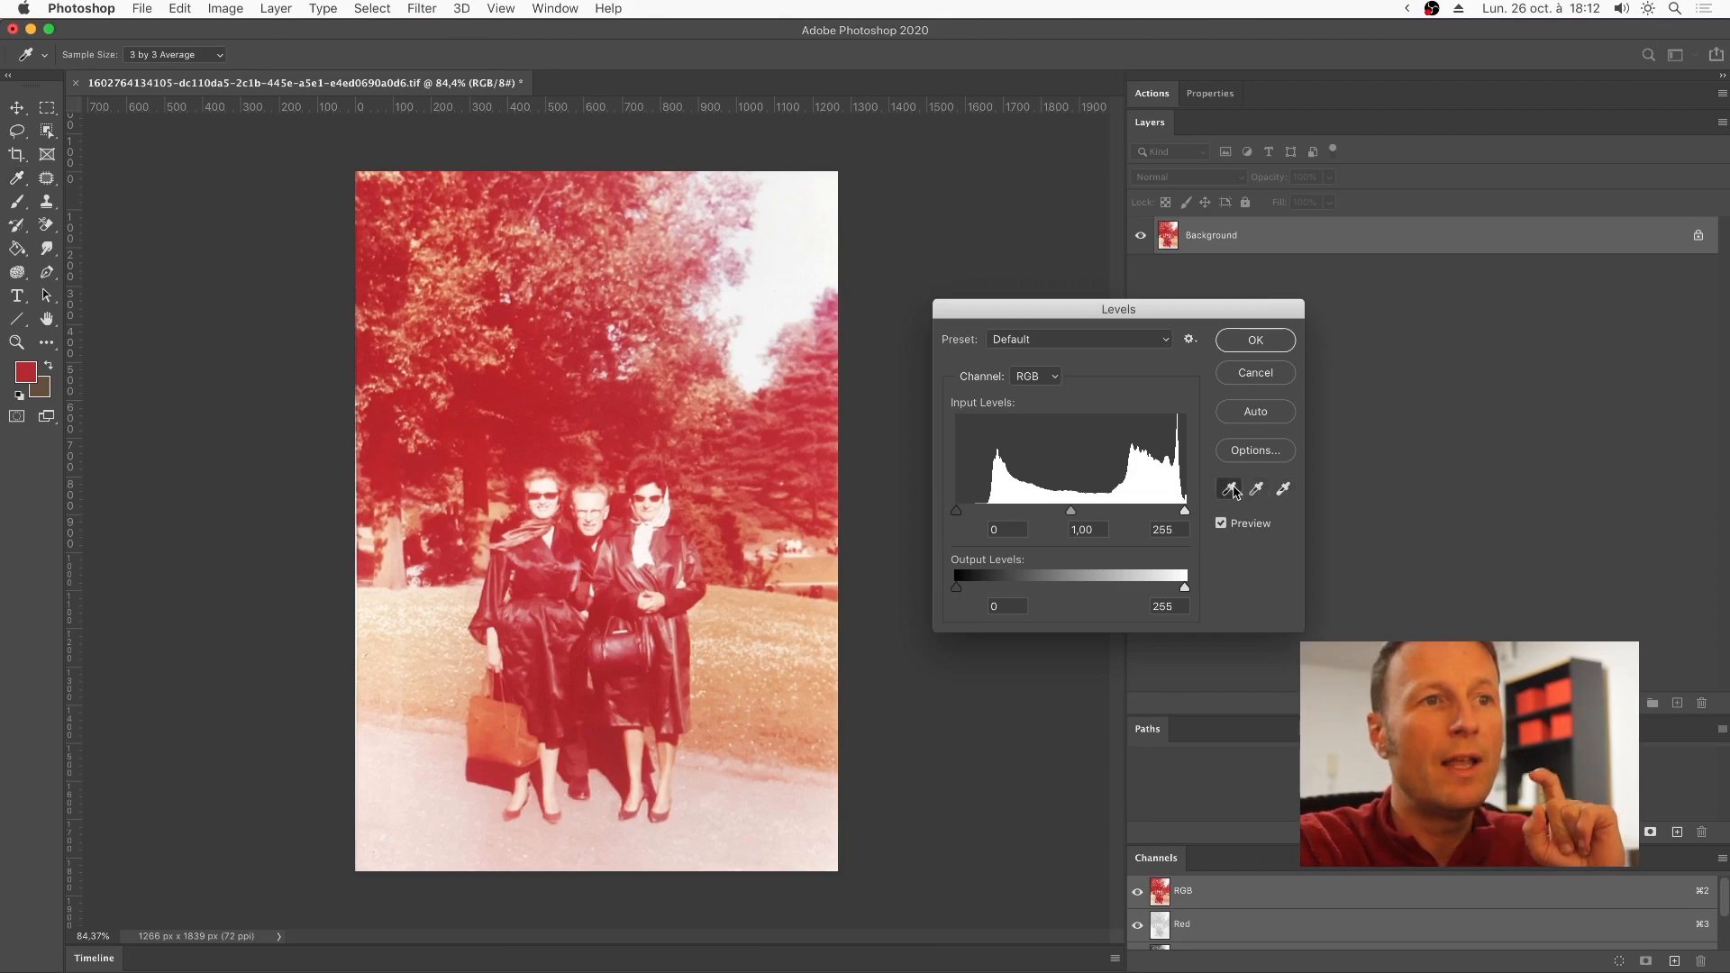
Set the black-point target shadow color to neutral grey bebebe by sampling the right woman's lower coat and removing its saturation.
double_click(1232, 490)
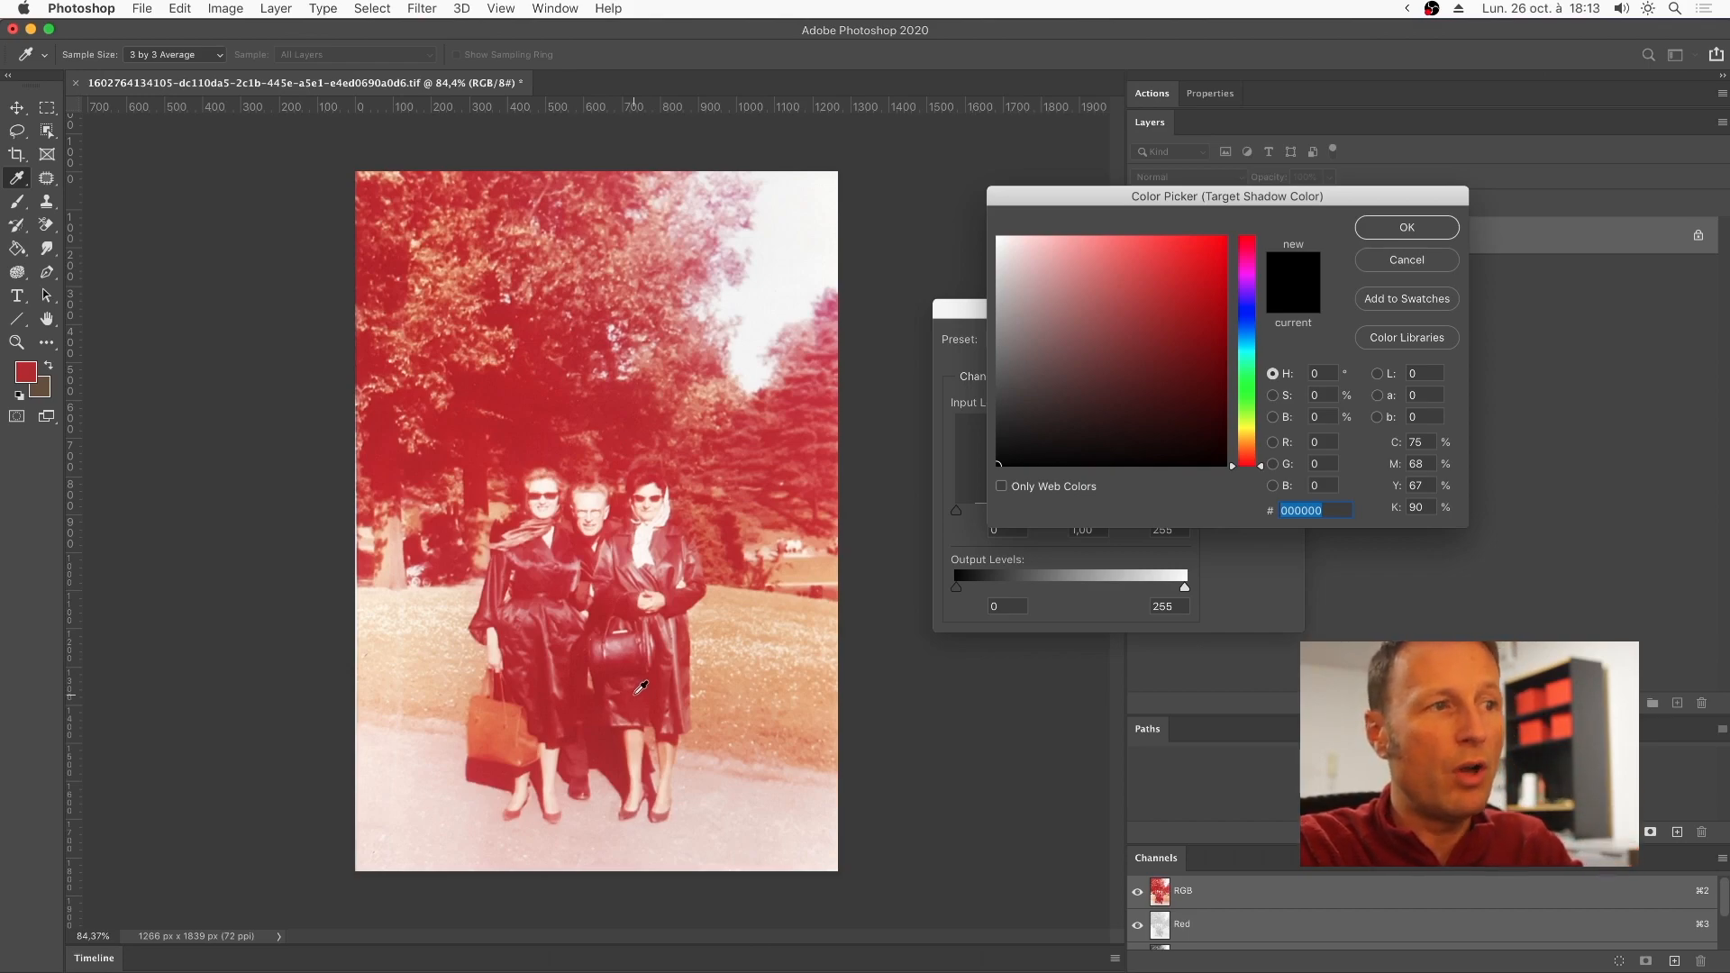
left_click(1440, 263)
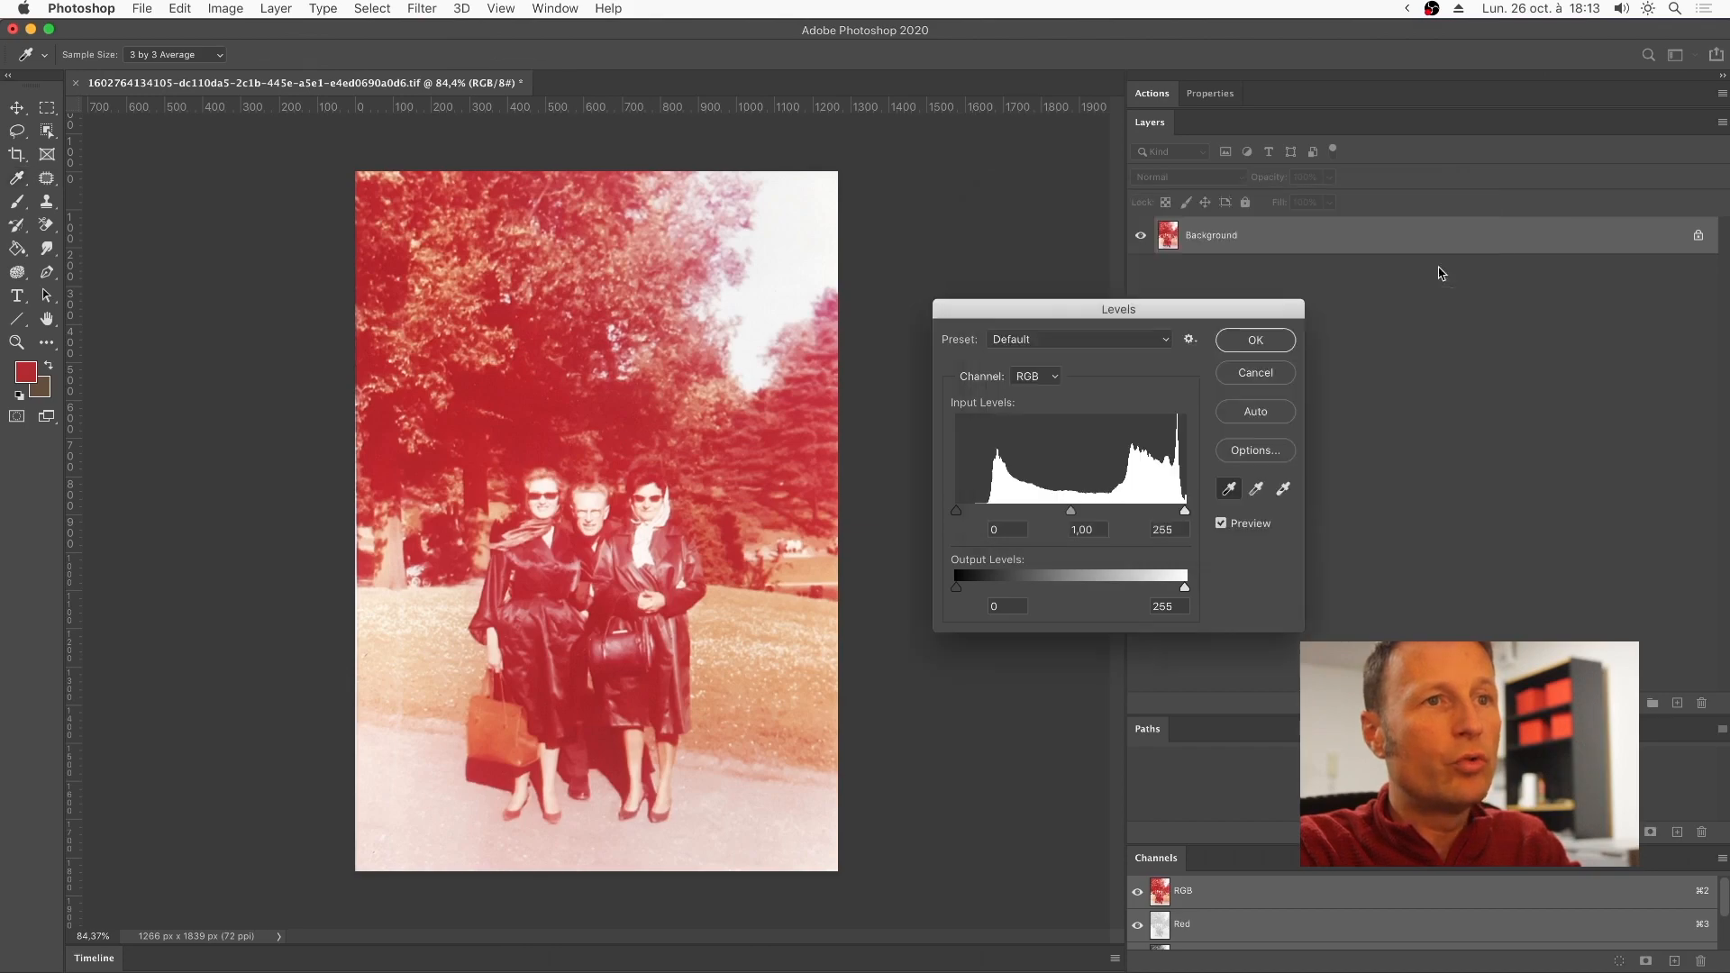
double_click(1227, 491)
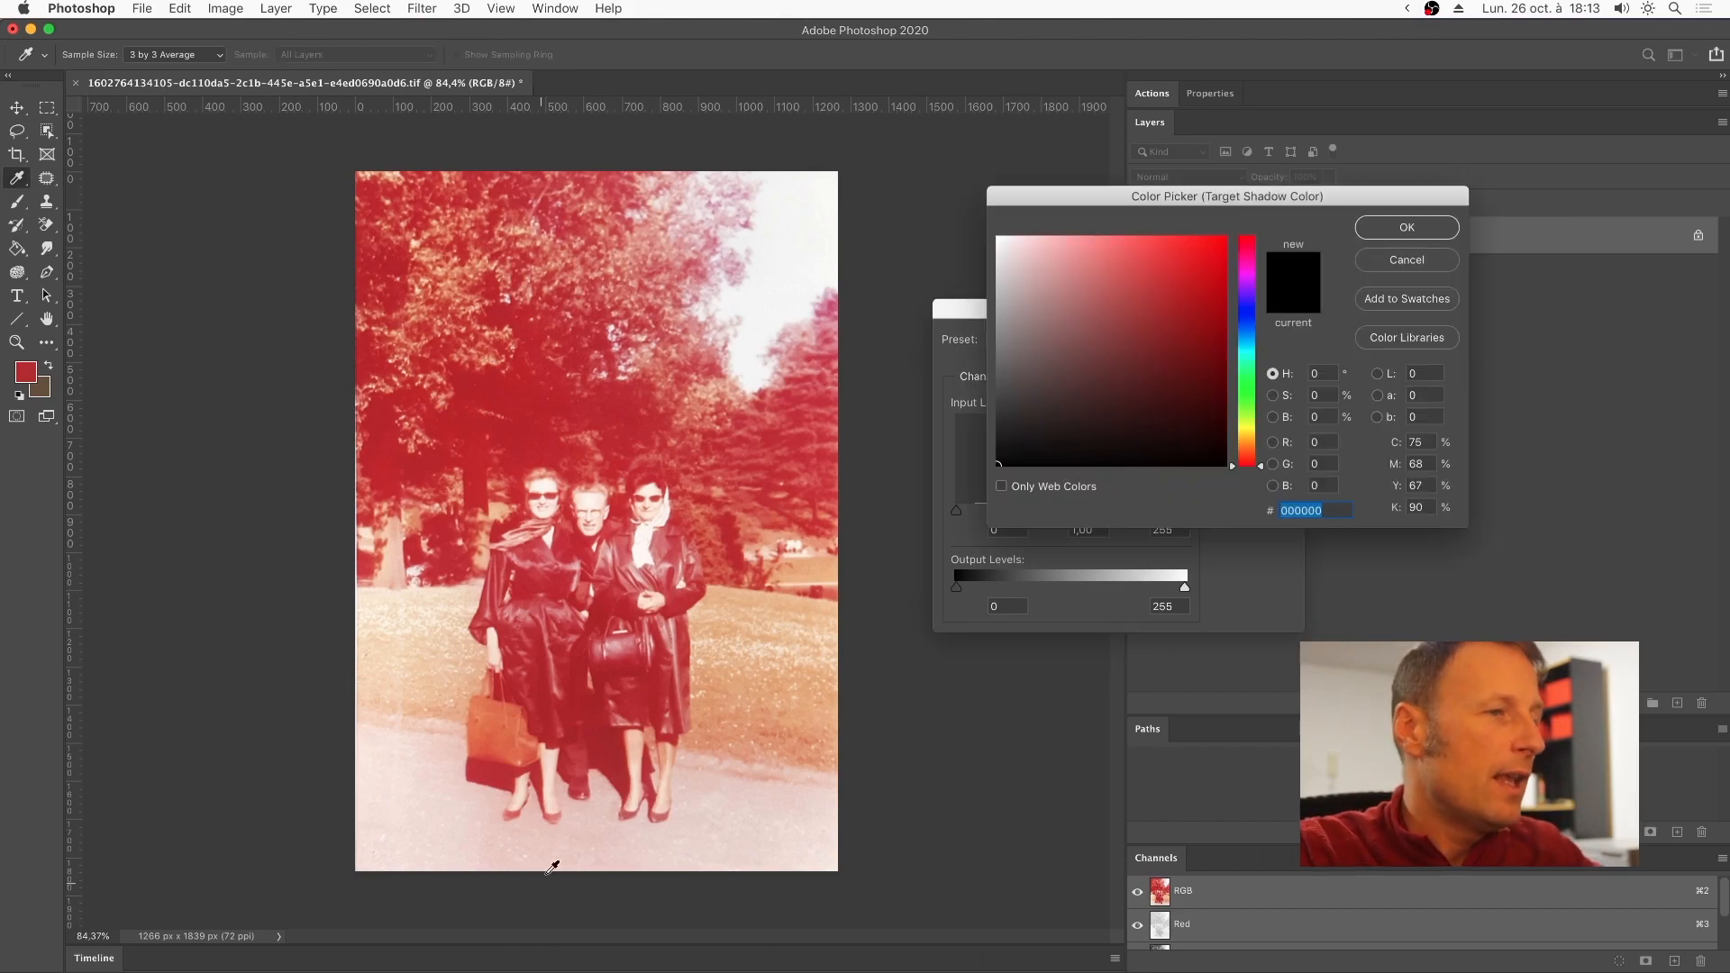
right_click(638, 692)
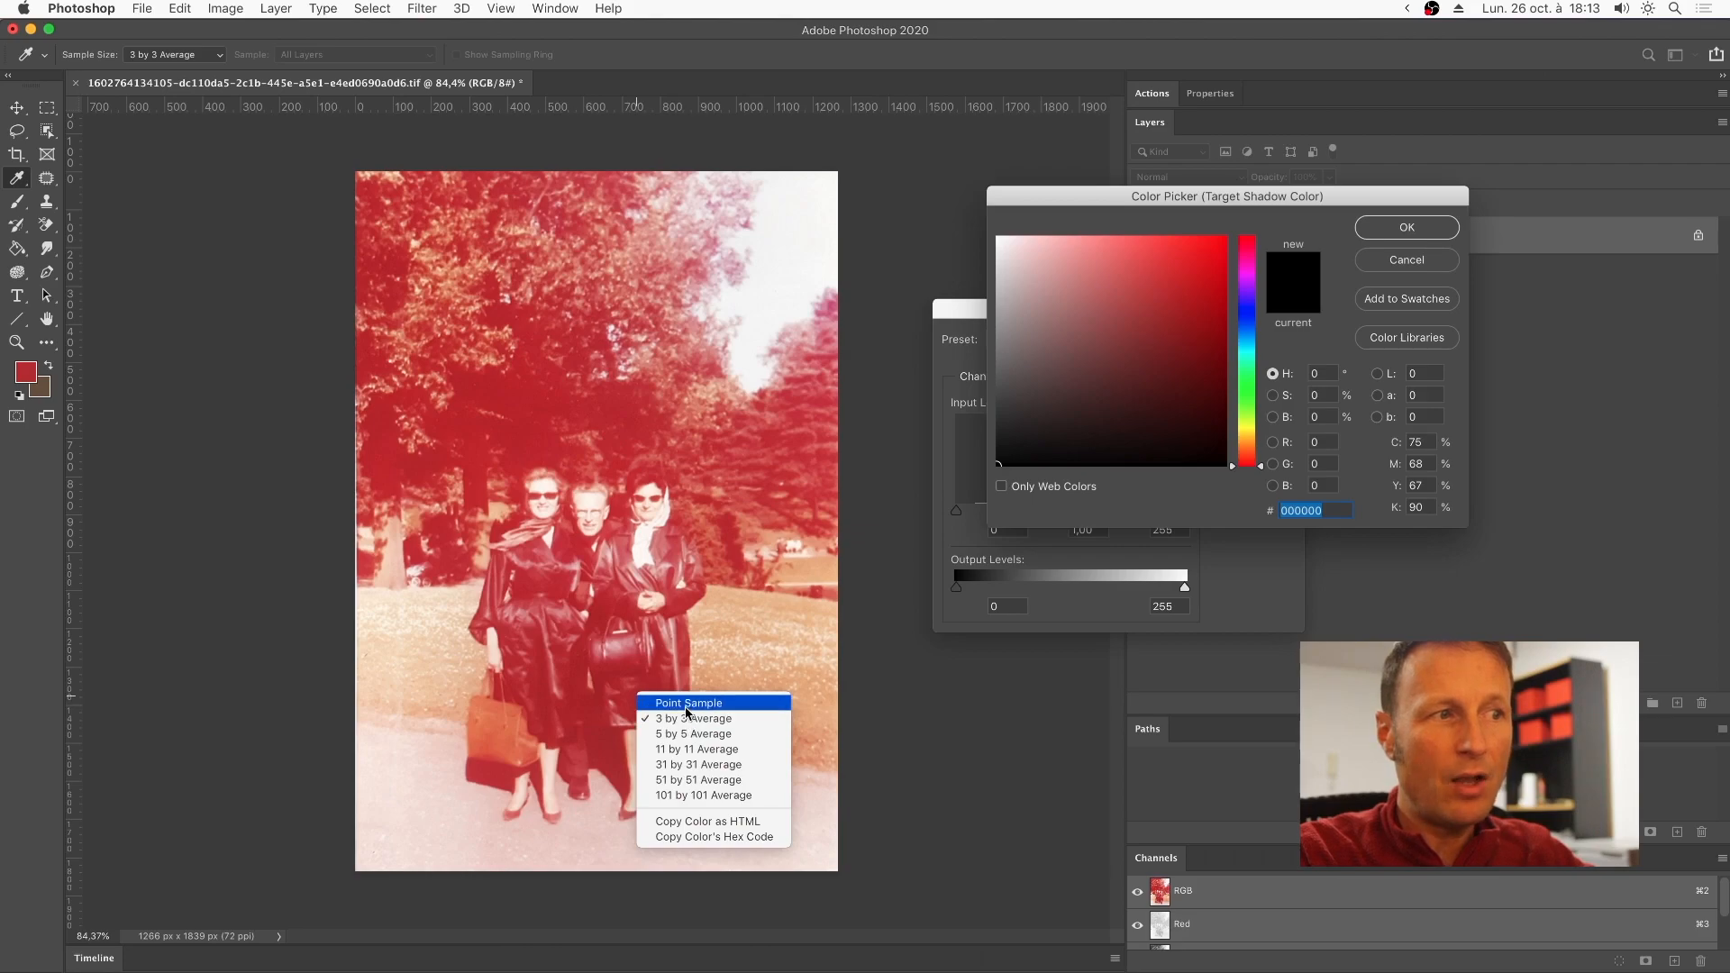
left_click(653, 702)
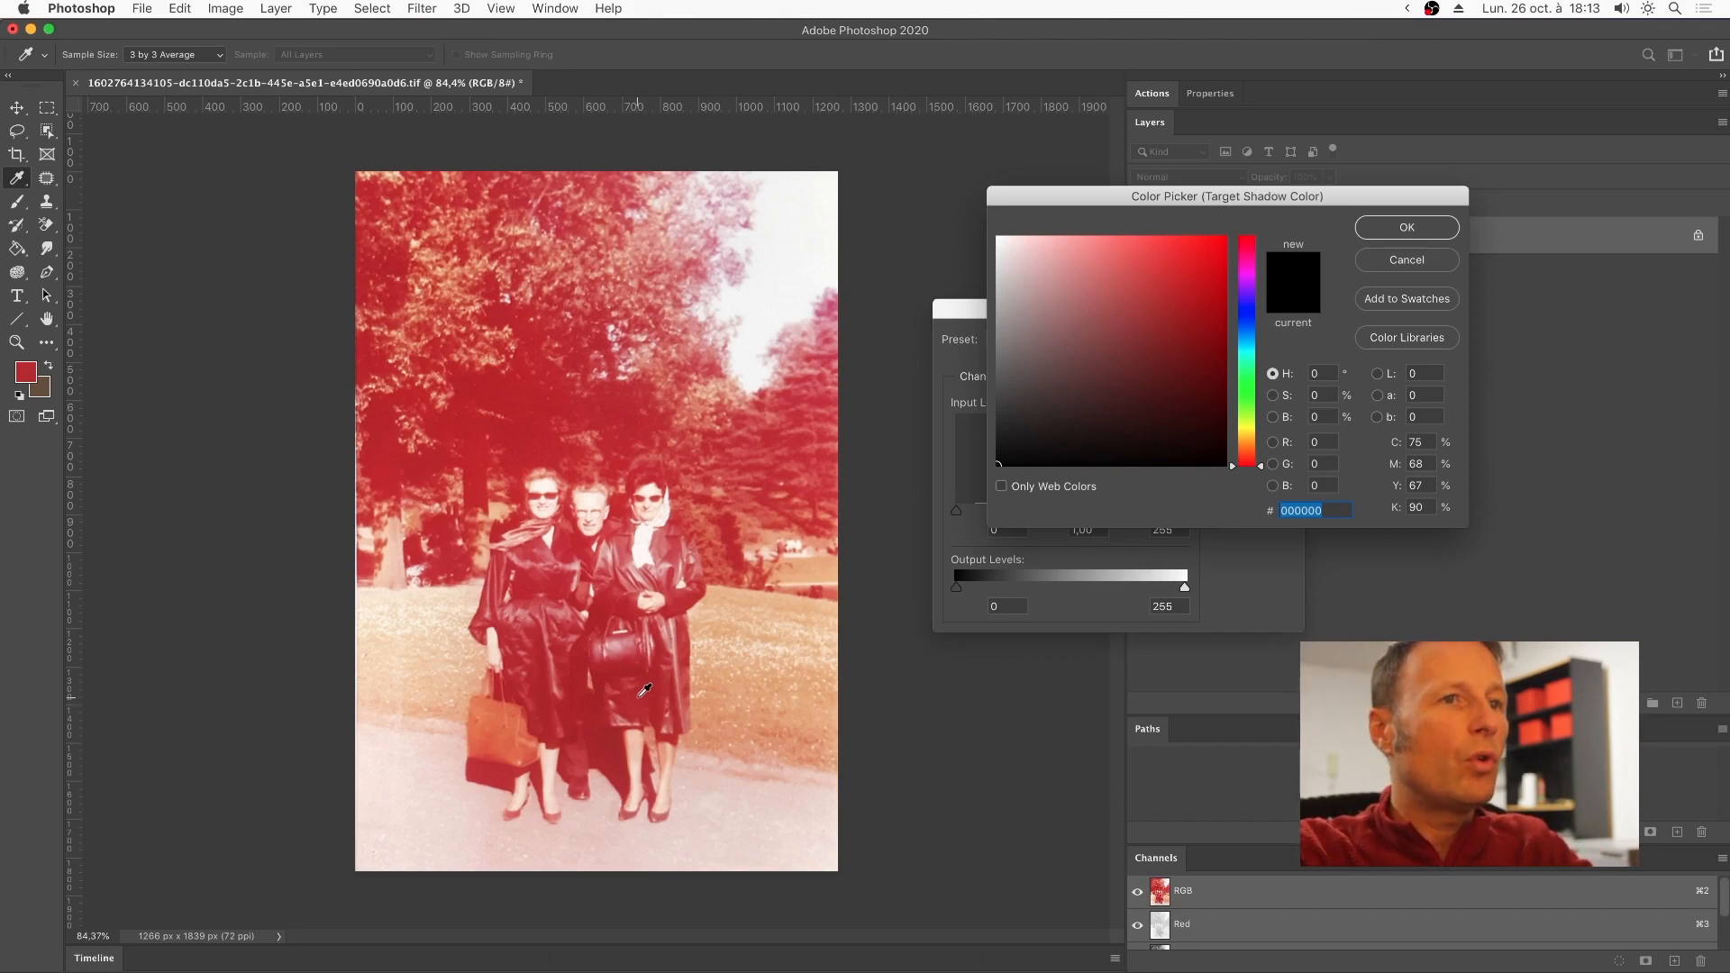
left_click(640, 696)
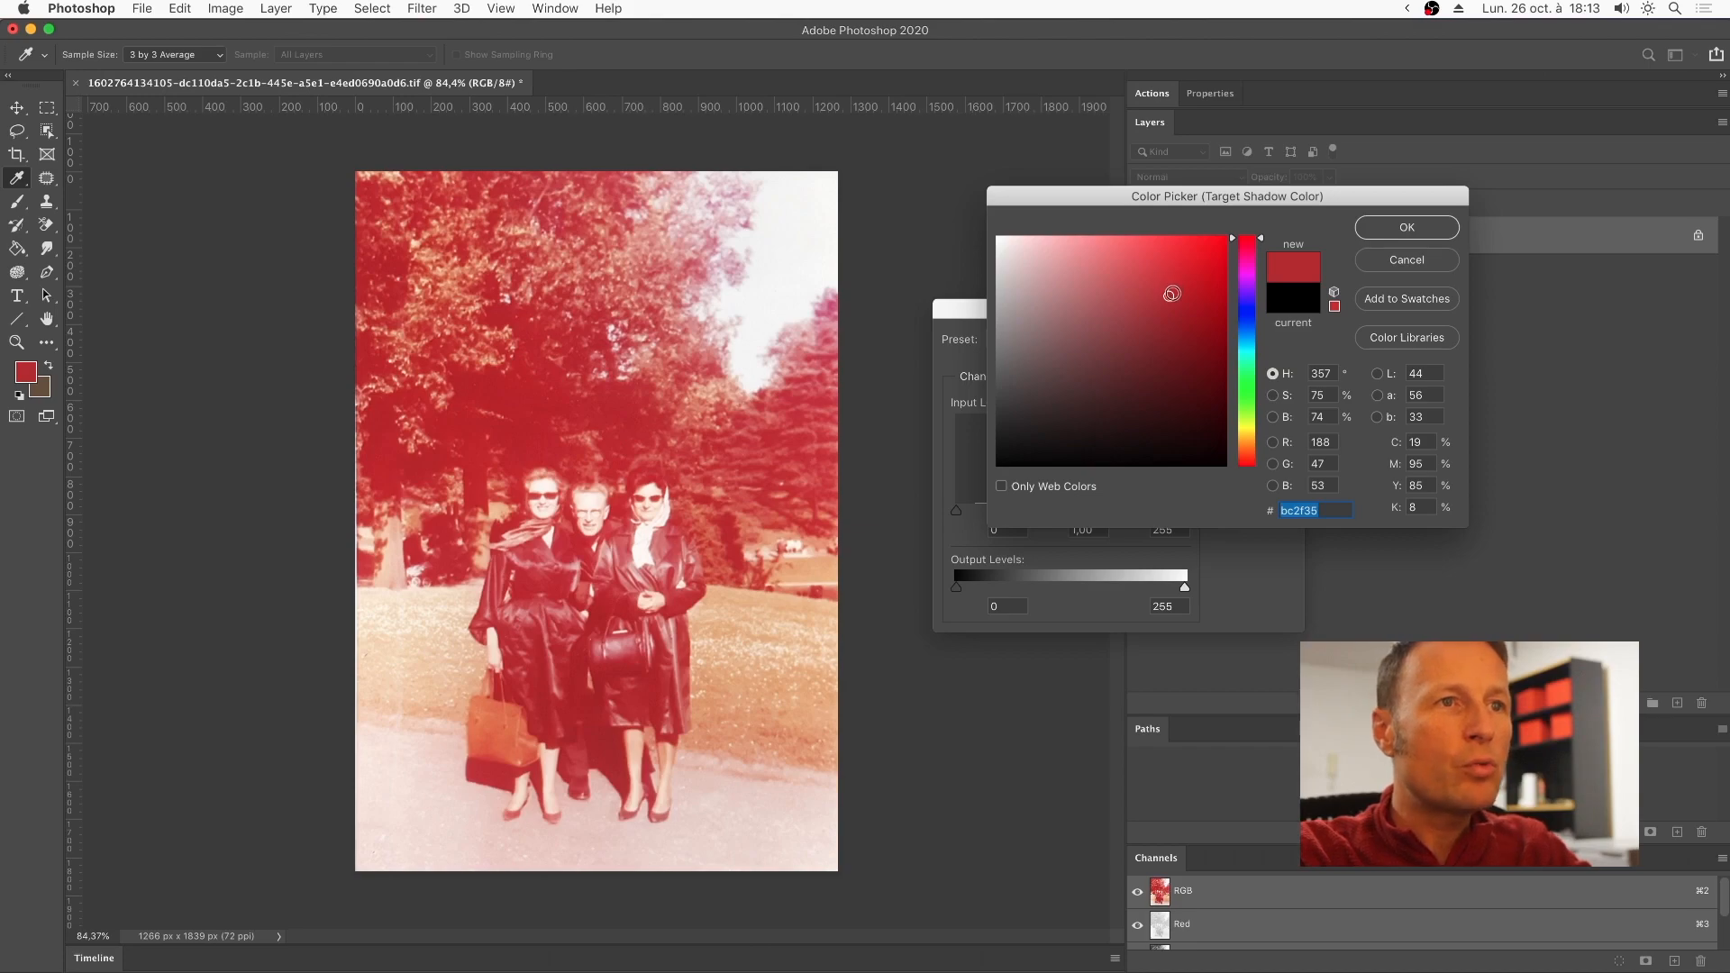
mouse_move(1143, 294)
left_mouse_down()
mouse_move(1011, 297)
mouse_move(1177, 291)
mouse_move(998, 294)
left_mouse_up()
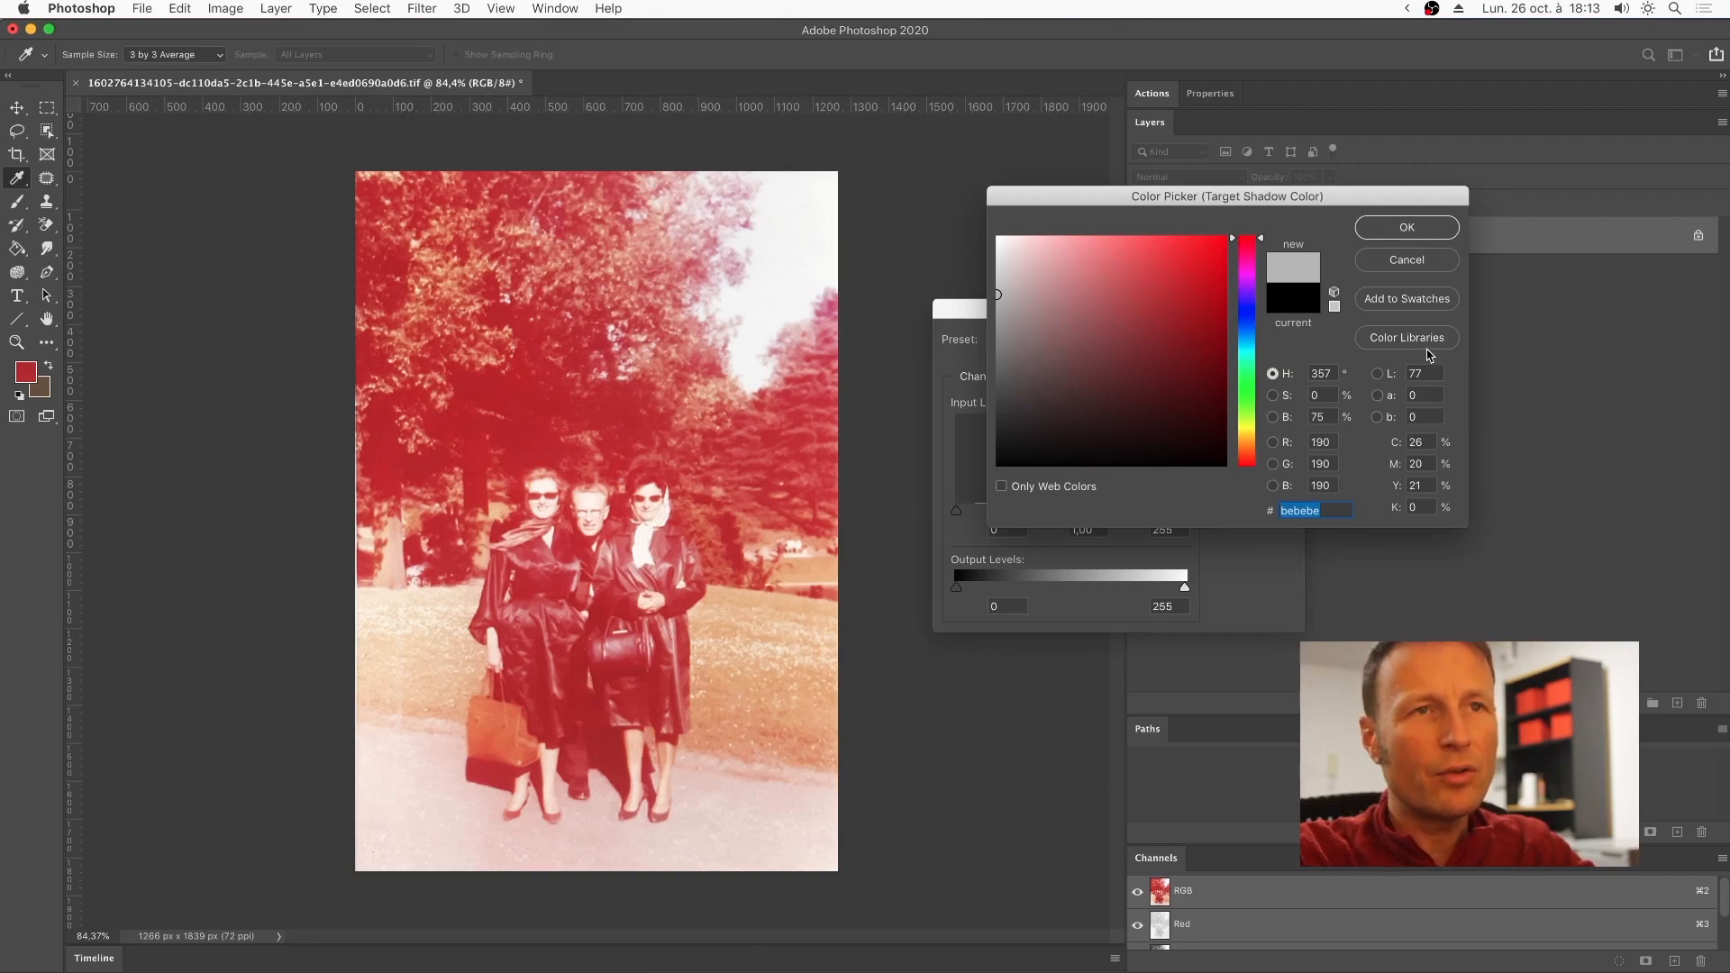
left_click(1409, 230)
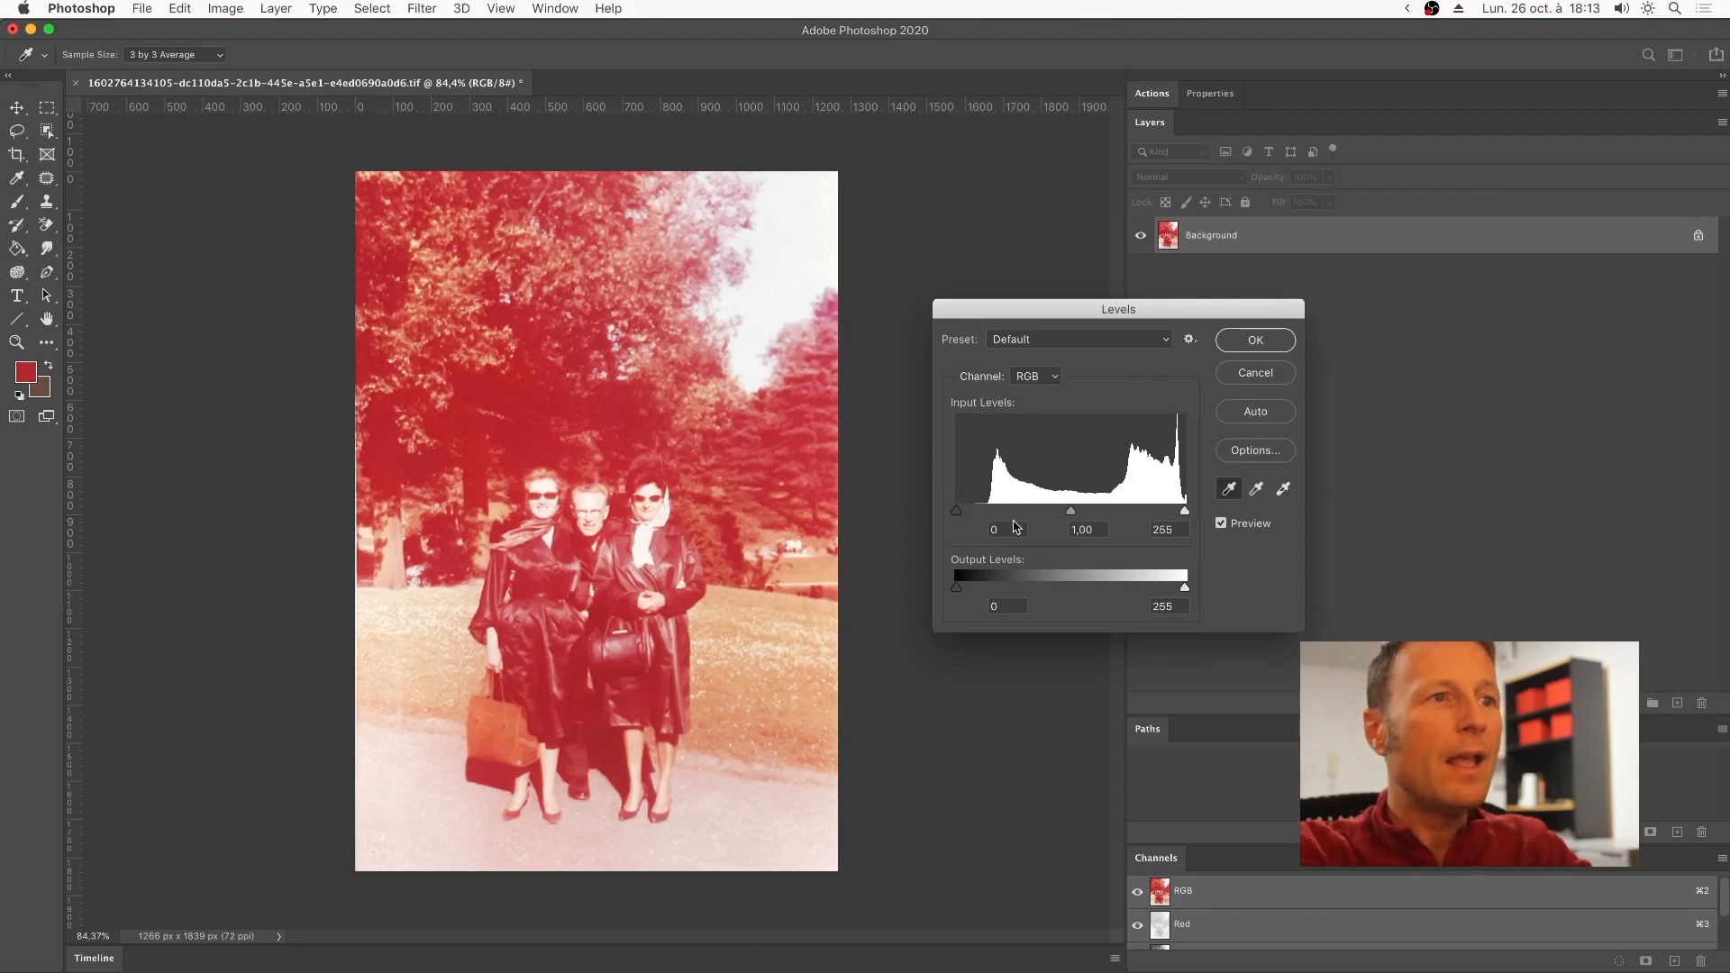
Neutralize the red cast by setting the black point on the right woman's lower coat, raise the black input level to 185 and apply.
left_click(636, 694)
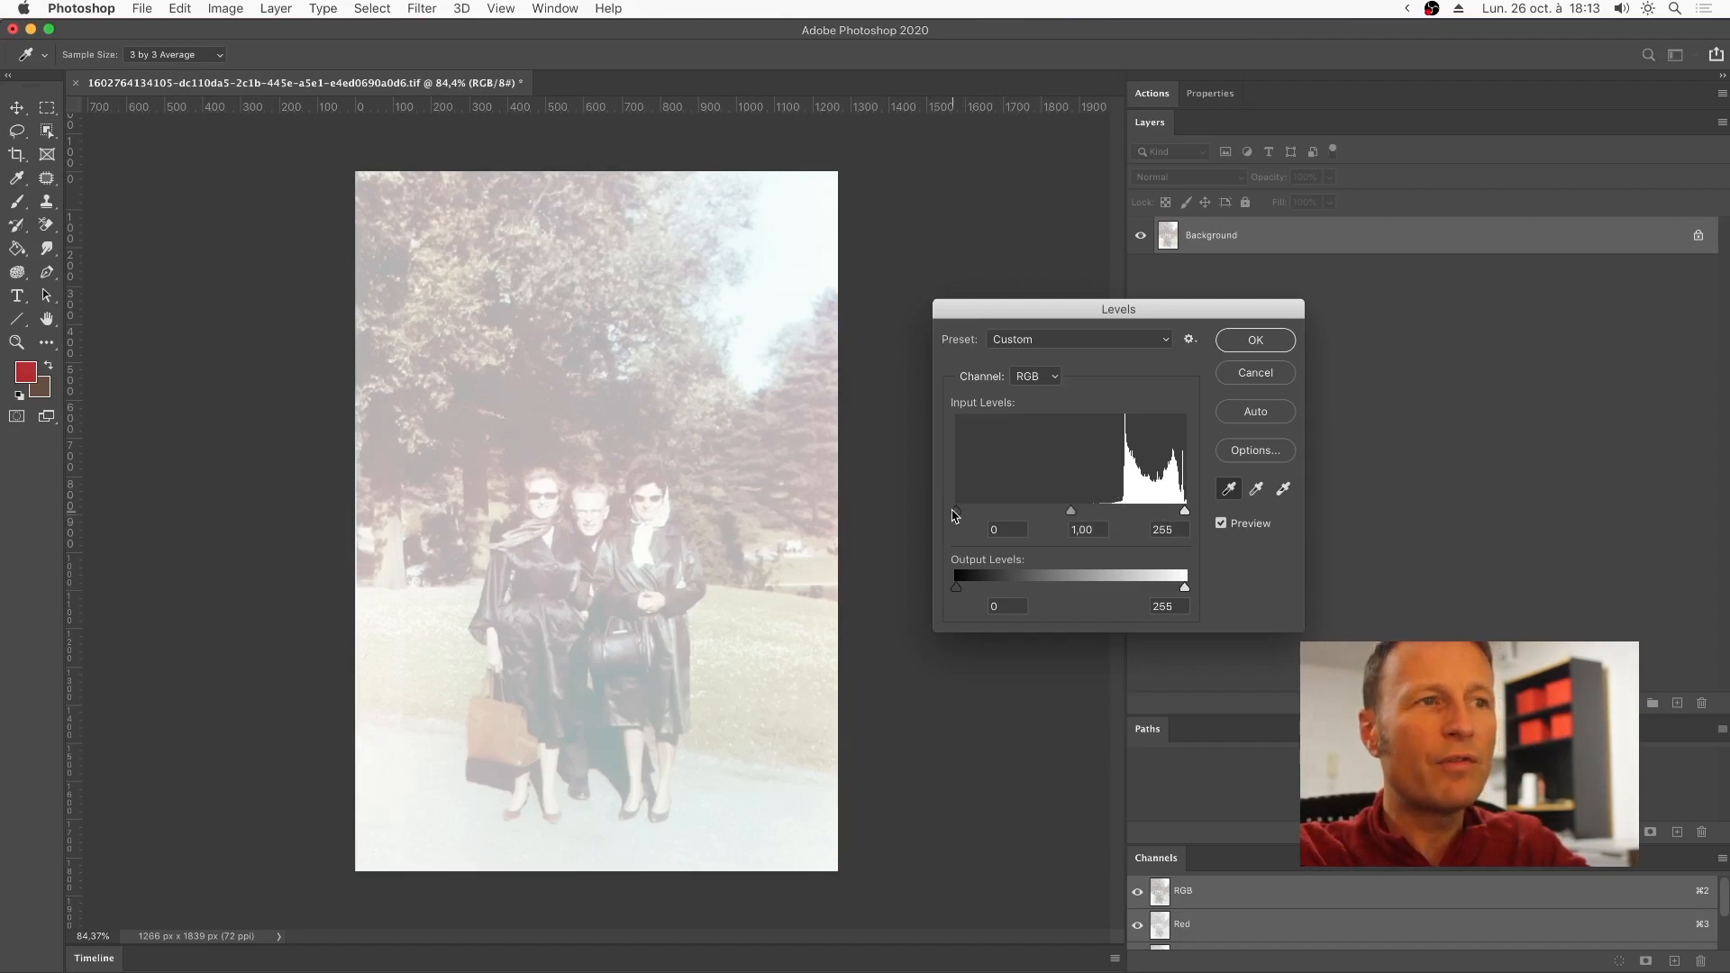
left_click_drag(956, 515, 1124, 525)
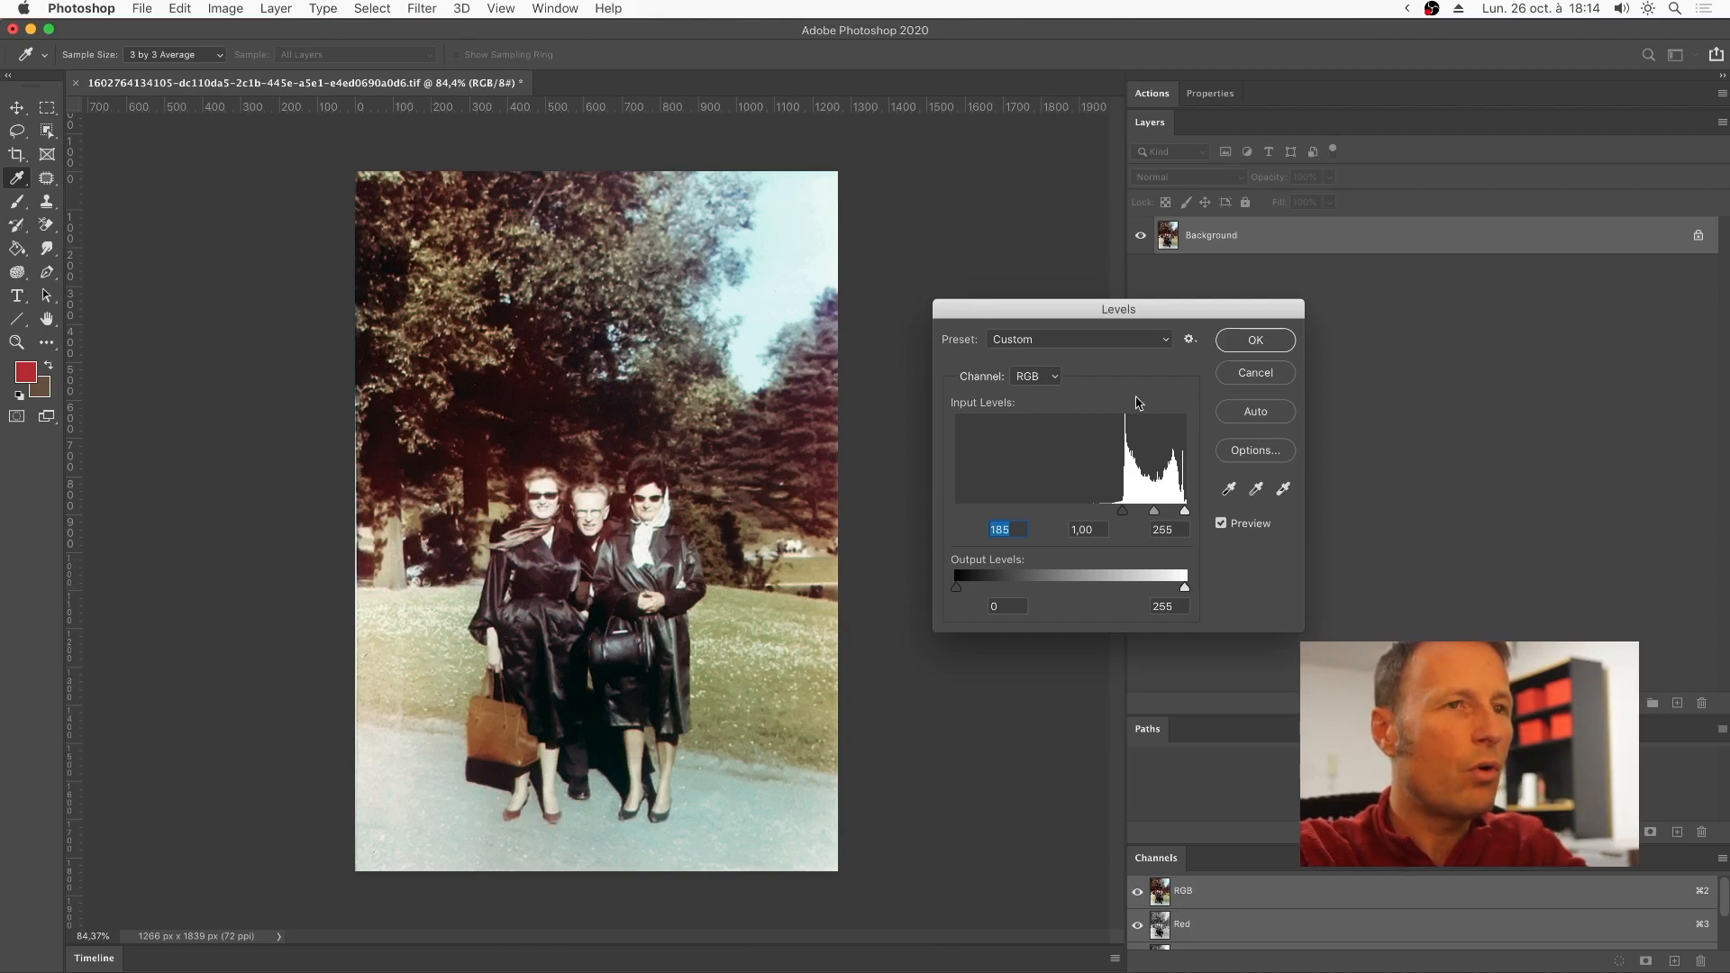
left_click(1242, 348)
left_click(912, 336)
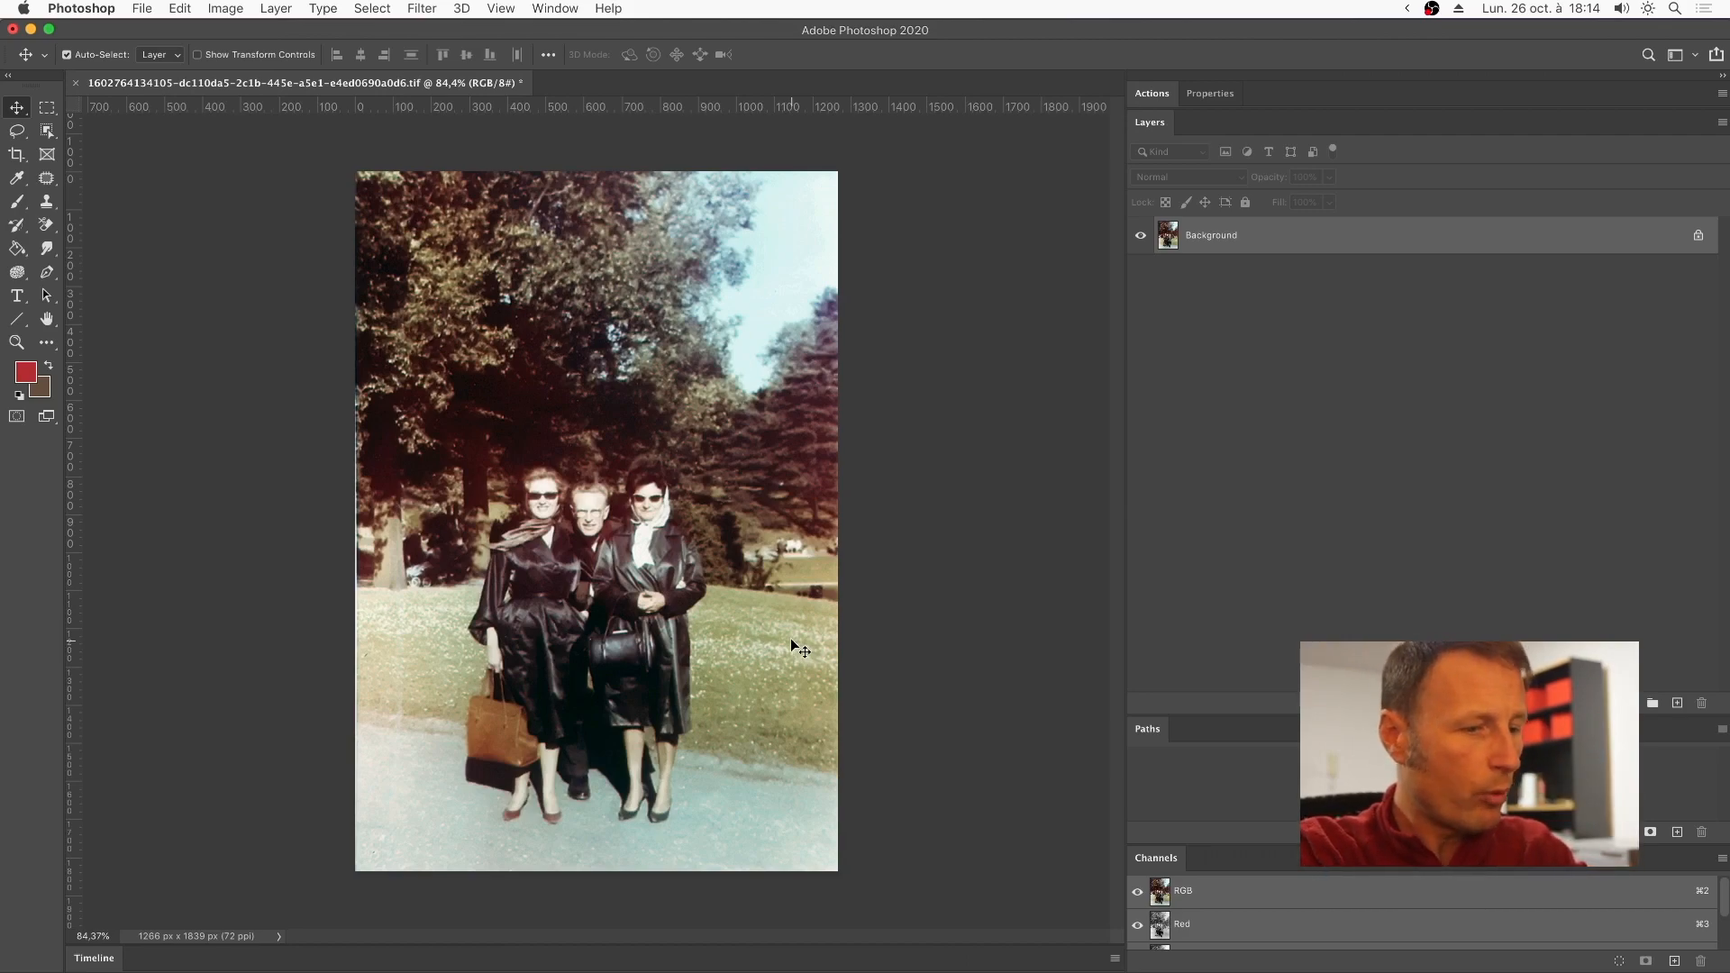
Set up the Brush tool in Color blending mode and enlarge it to about 156 px.
key("b")
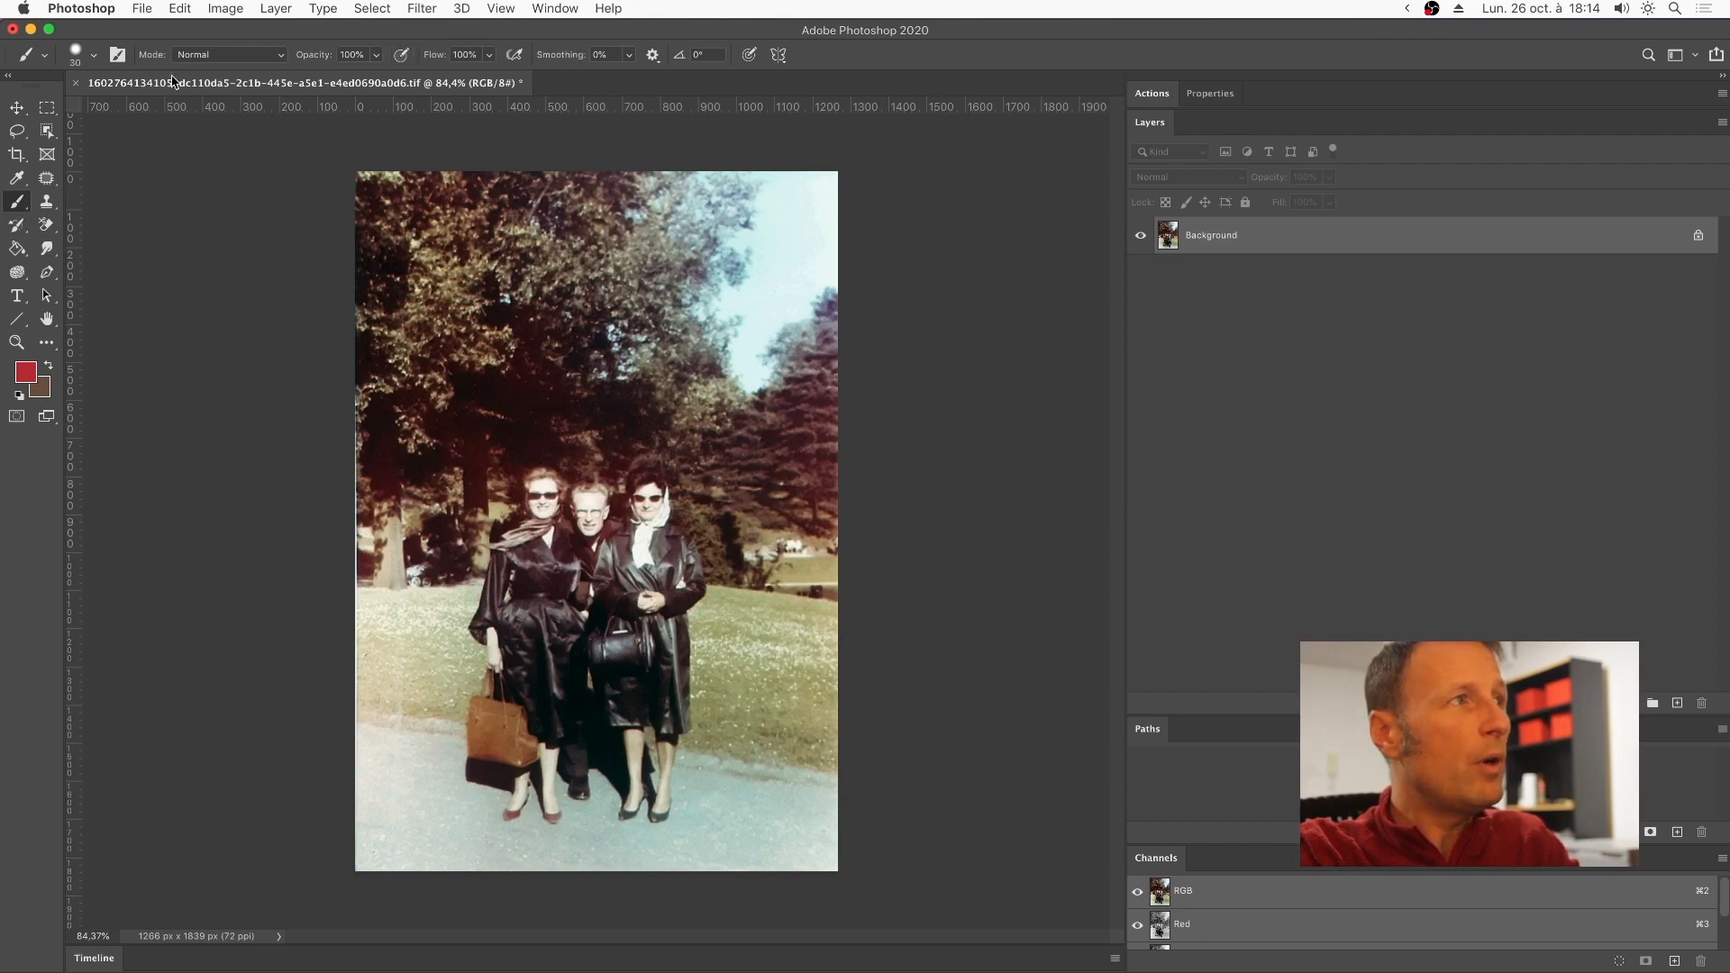
left_click(200, 55)
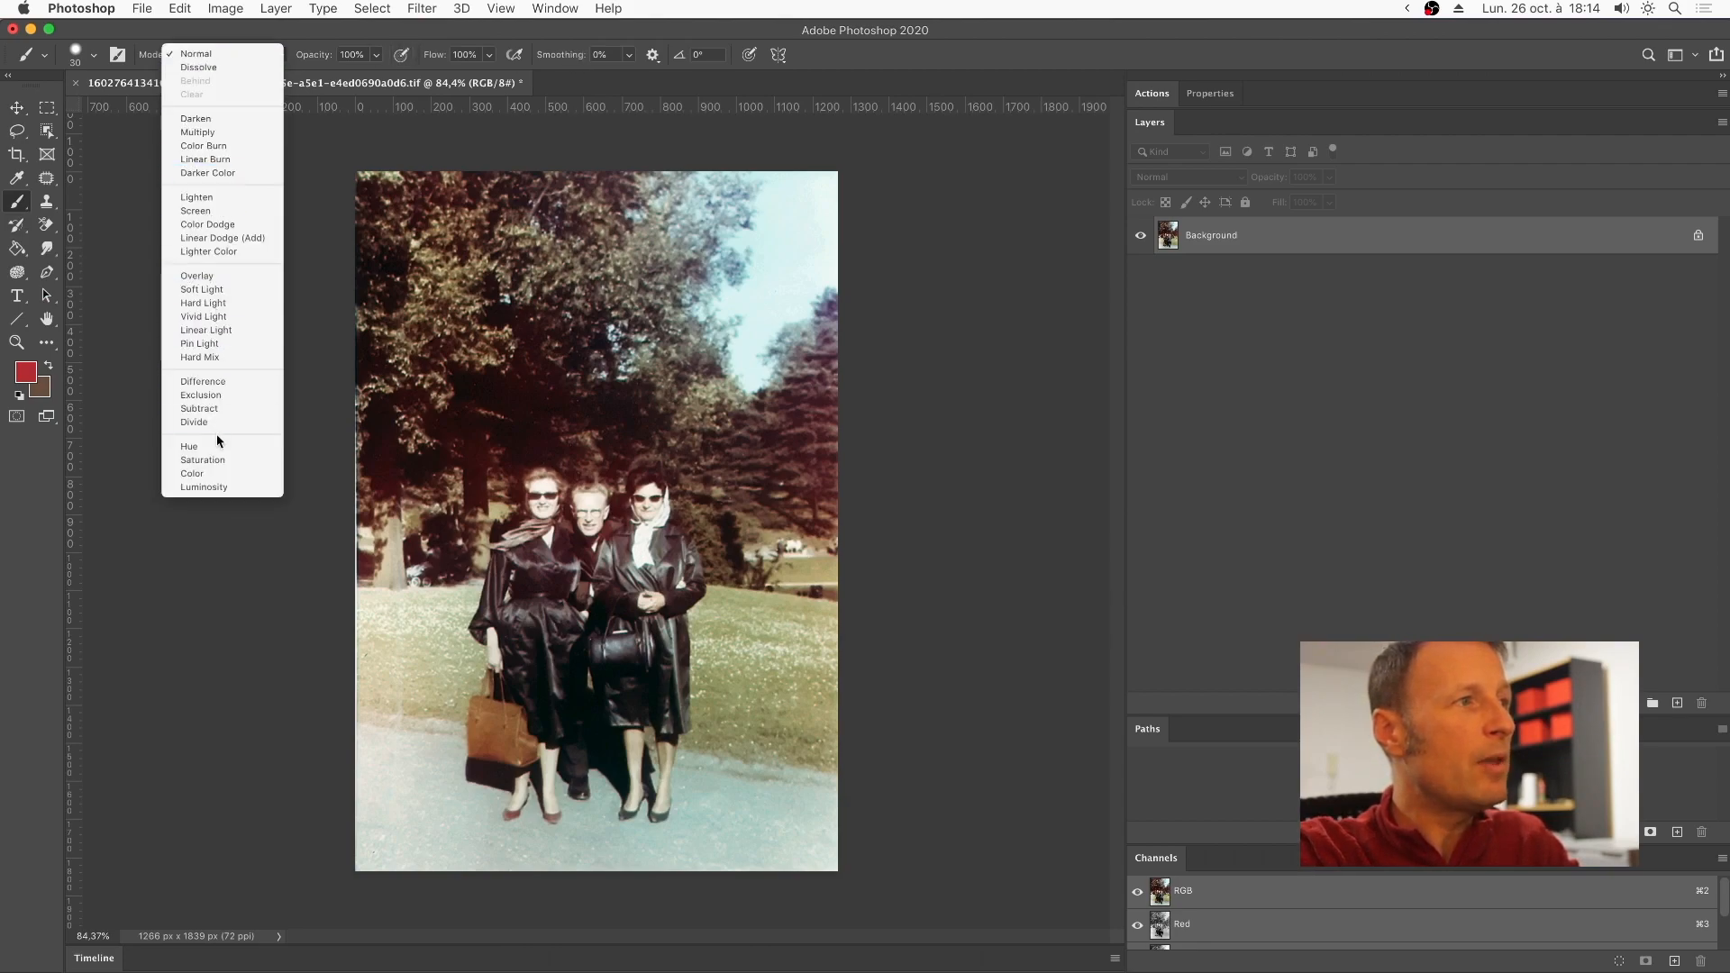
left_click(216, 474)
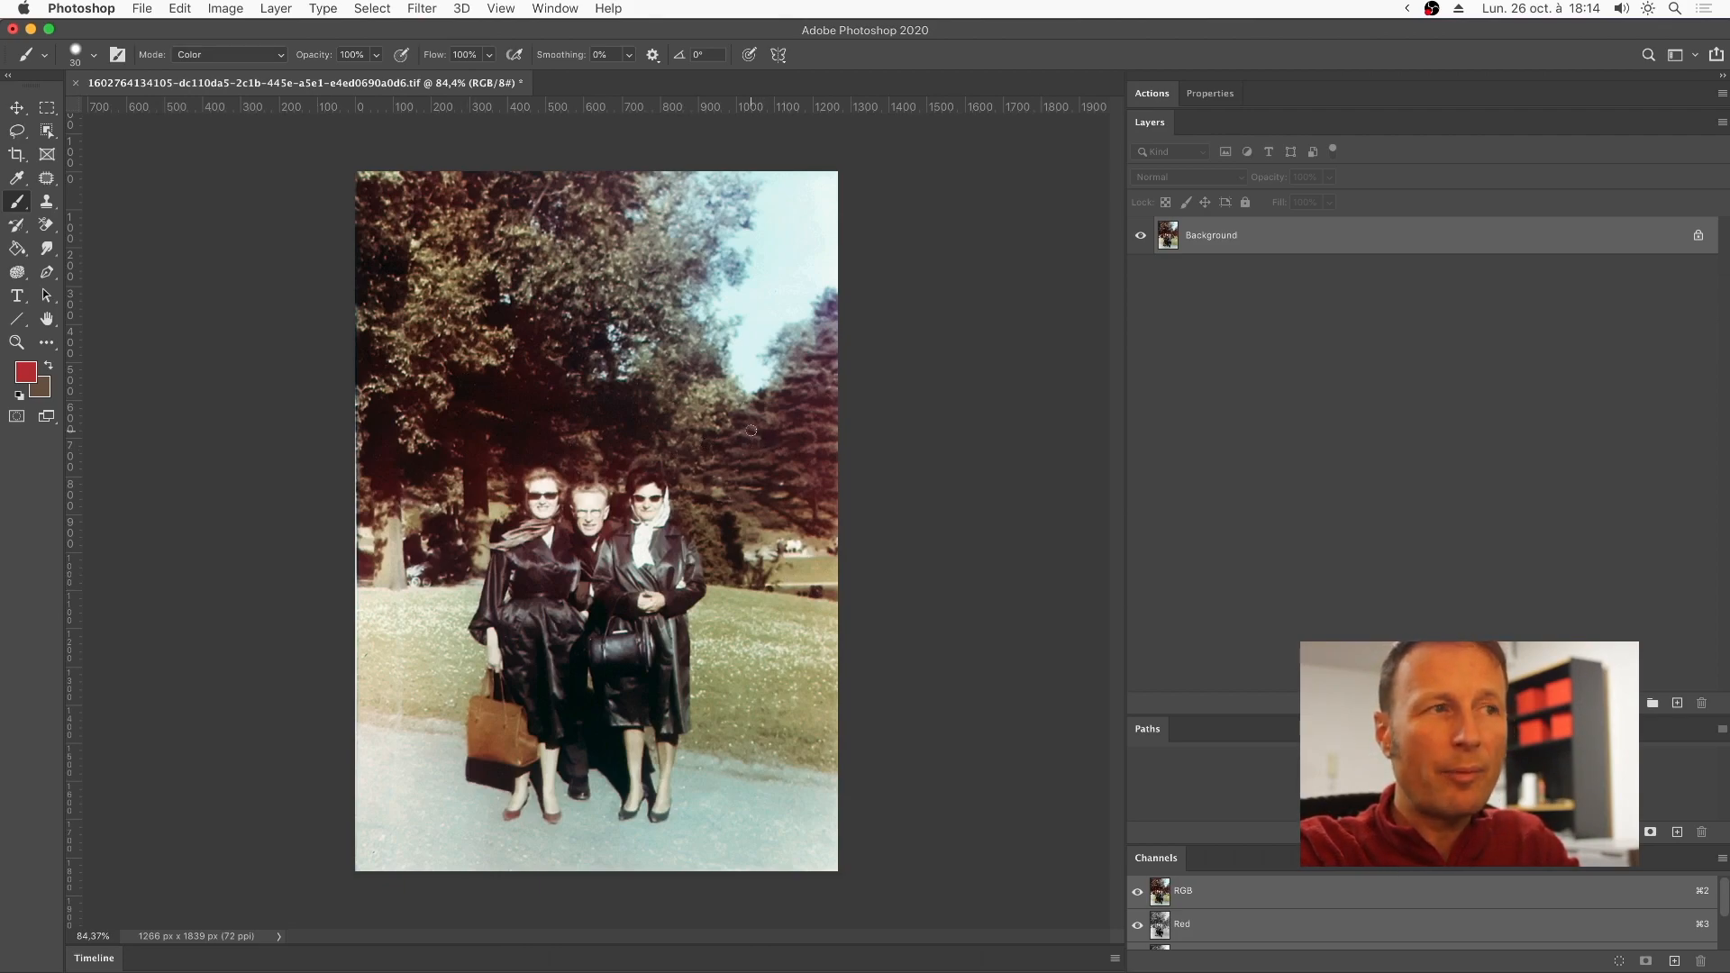
mouse_move(748, 438)
left_mouse_down()
mouse_move(813, 464)
mouse_move(811, 307)
left_mouse_up()
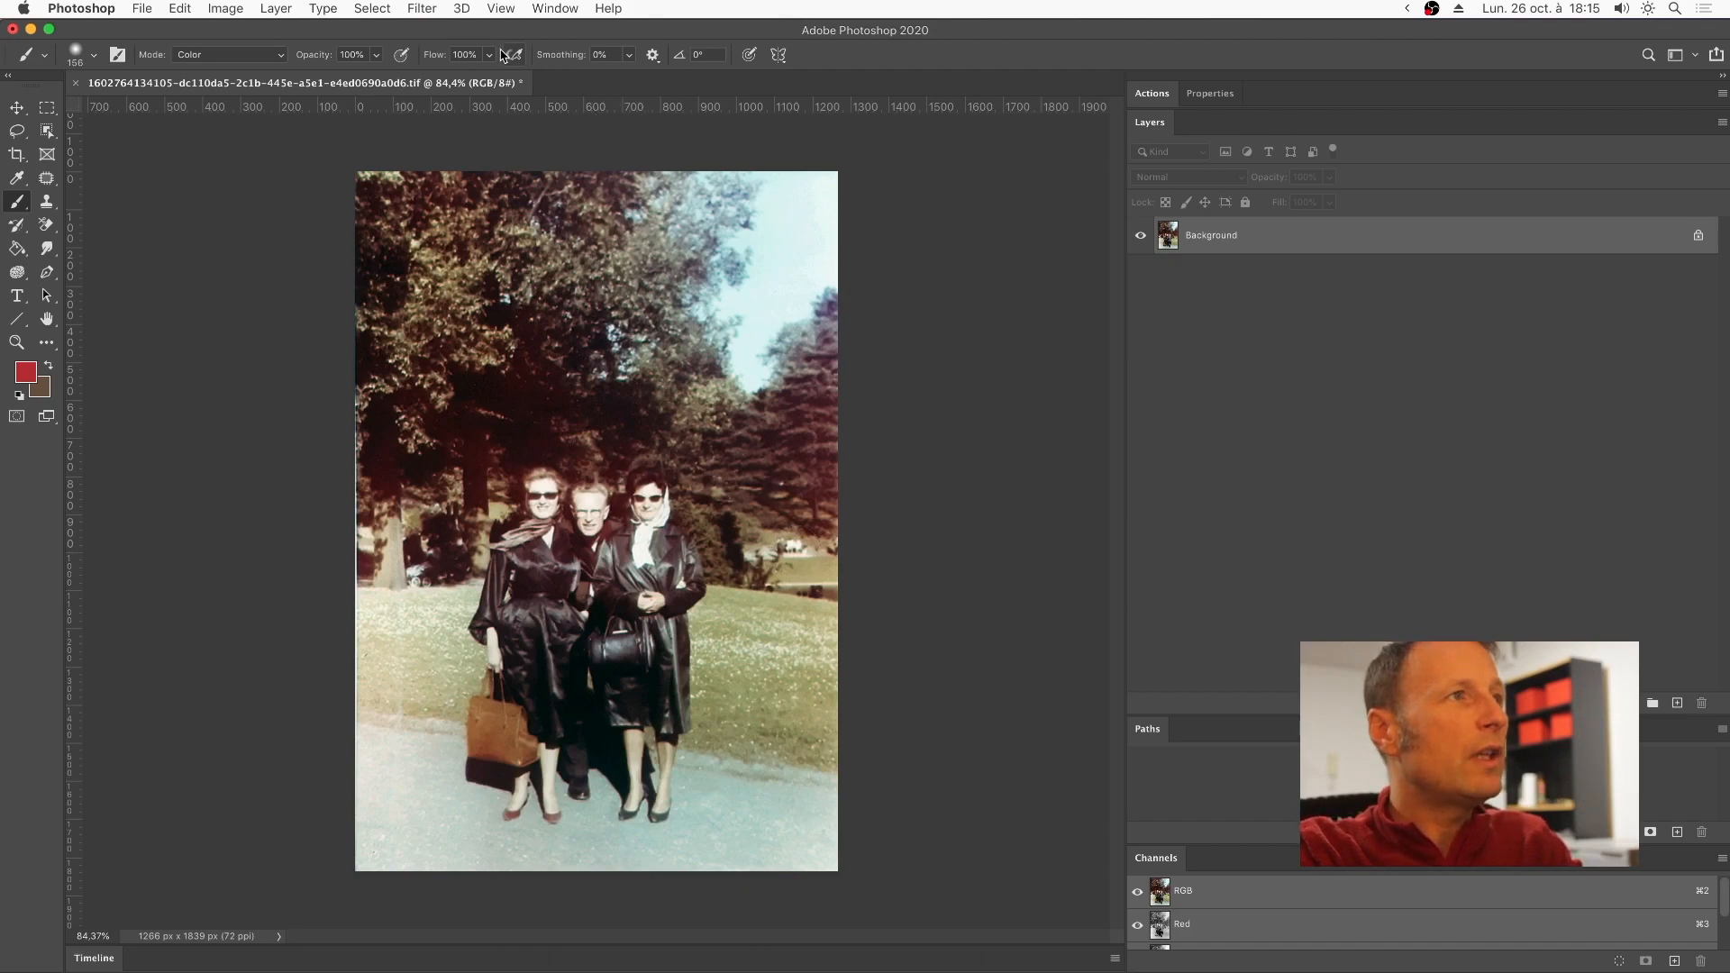
Set the foreground color to dark green 3a7a0f for the brush.
left_click(34, 373)
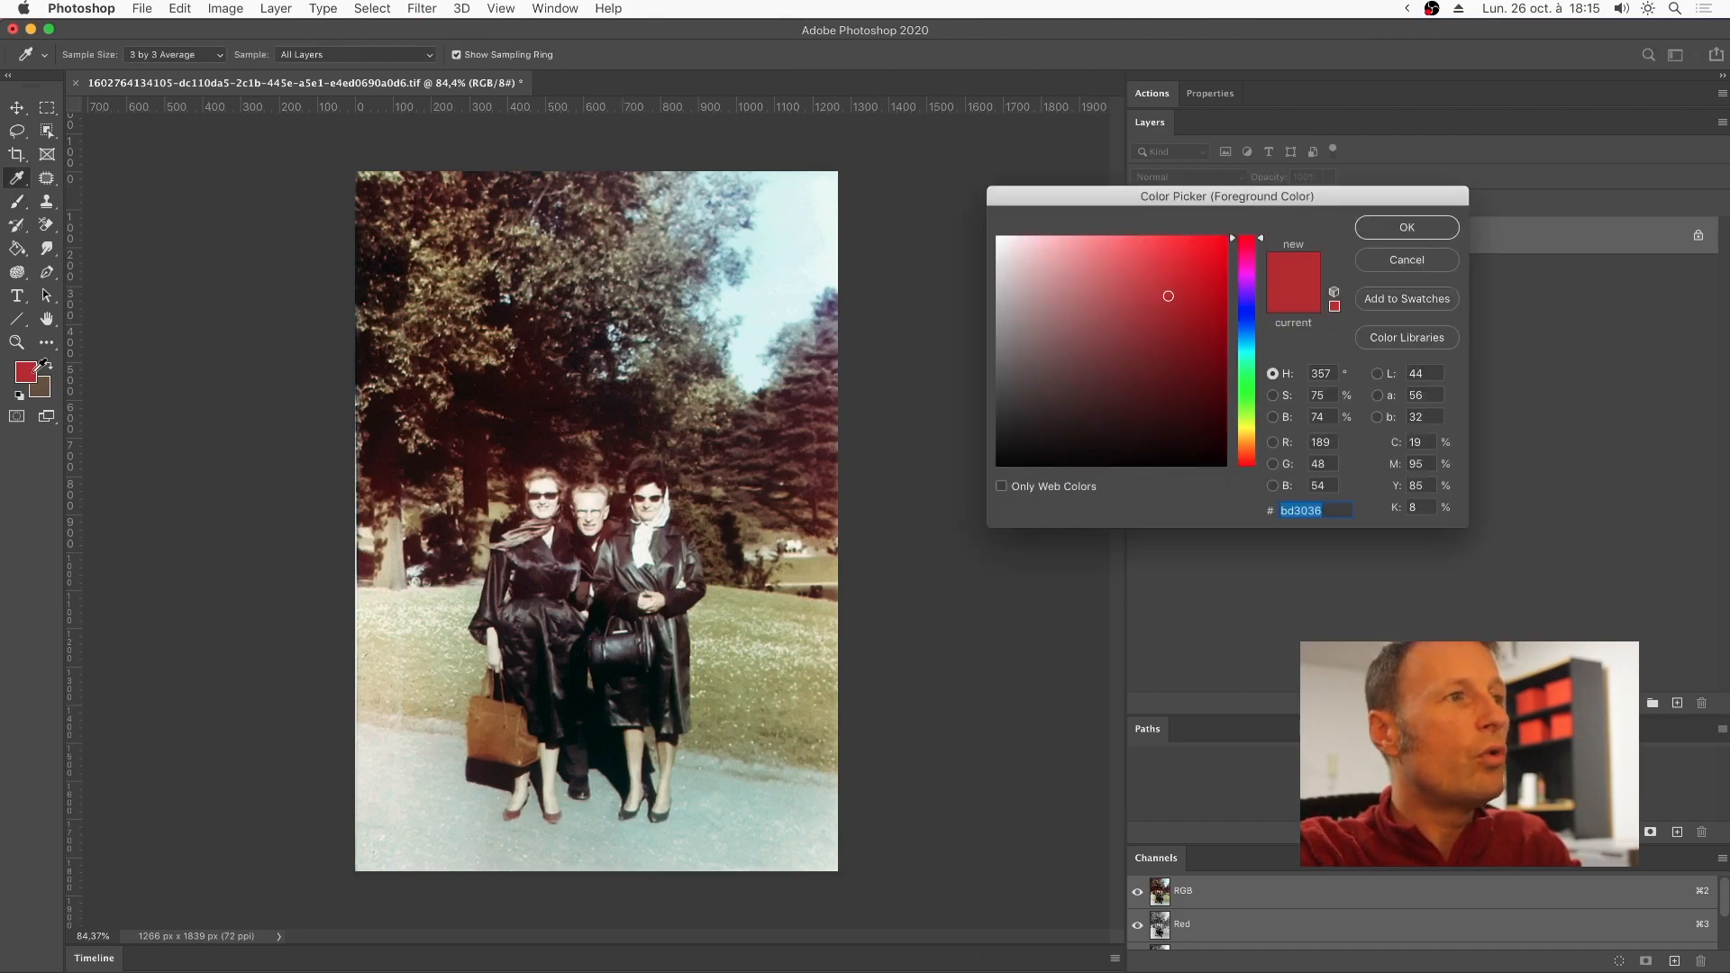
left_click(1251, 384)
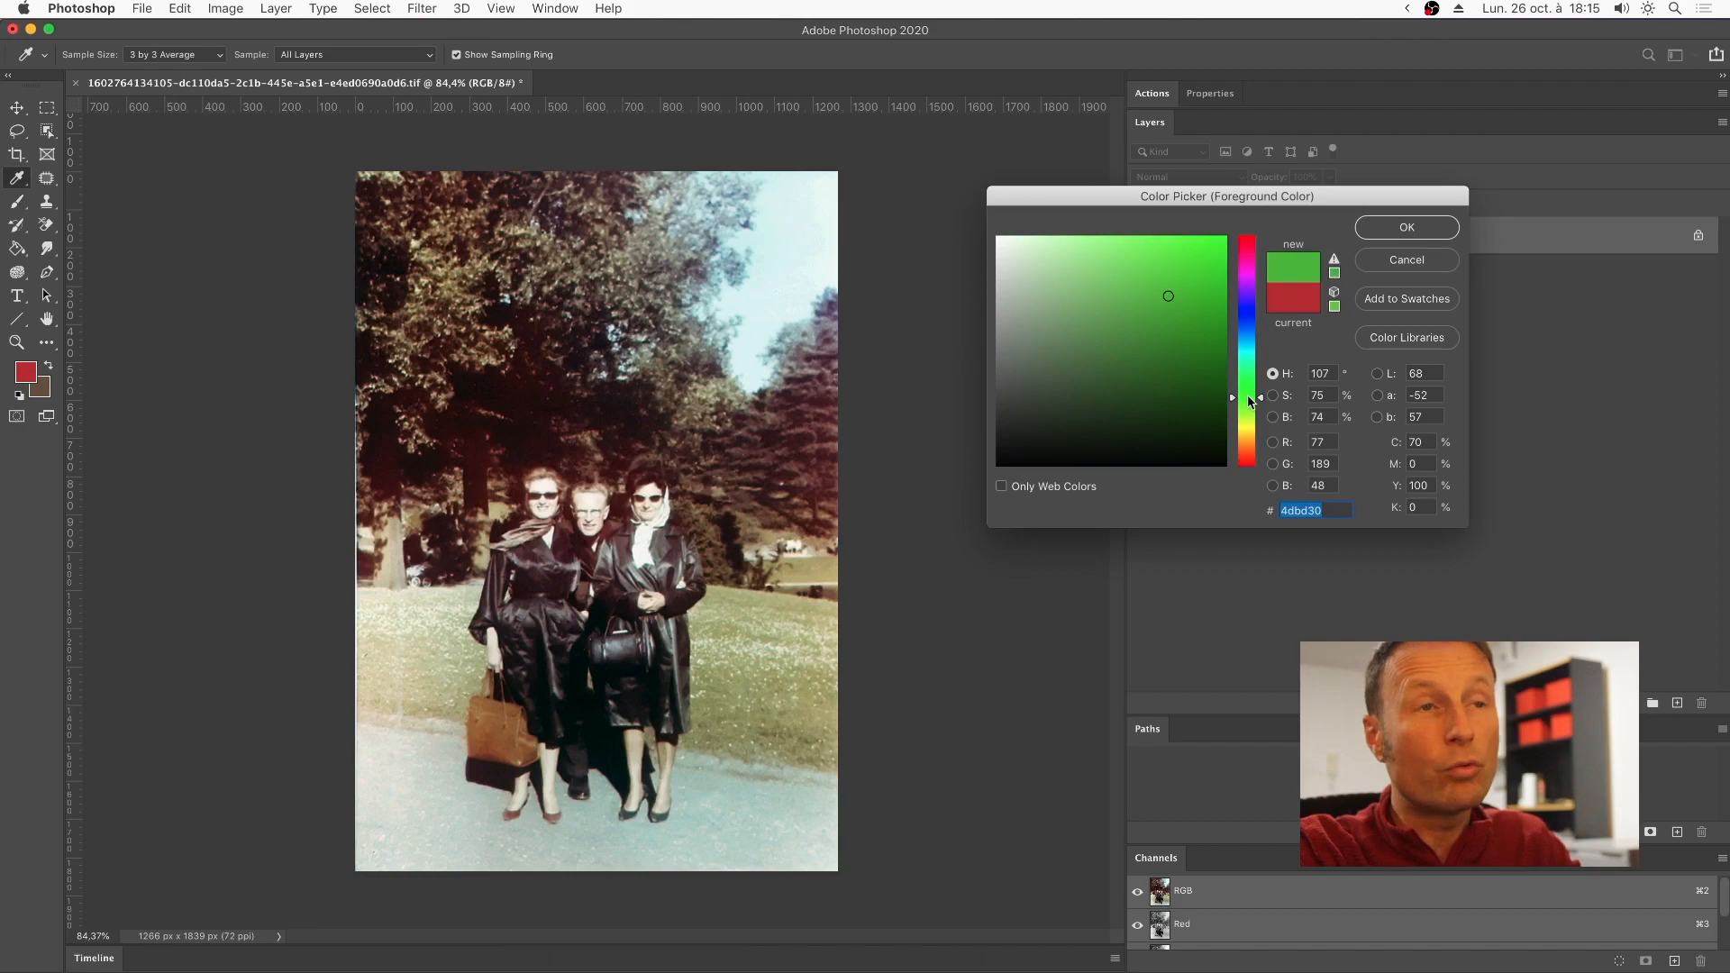
mouse_move(1252, 387)
left_mouse_down()
mouse_move(1258, 285)
mouse_move(1244, 403)
left_mouse_up()
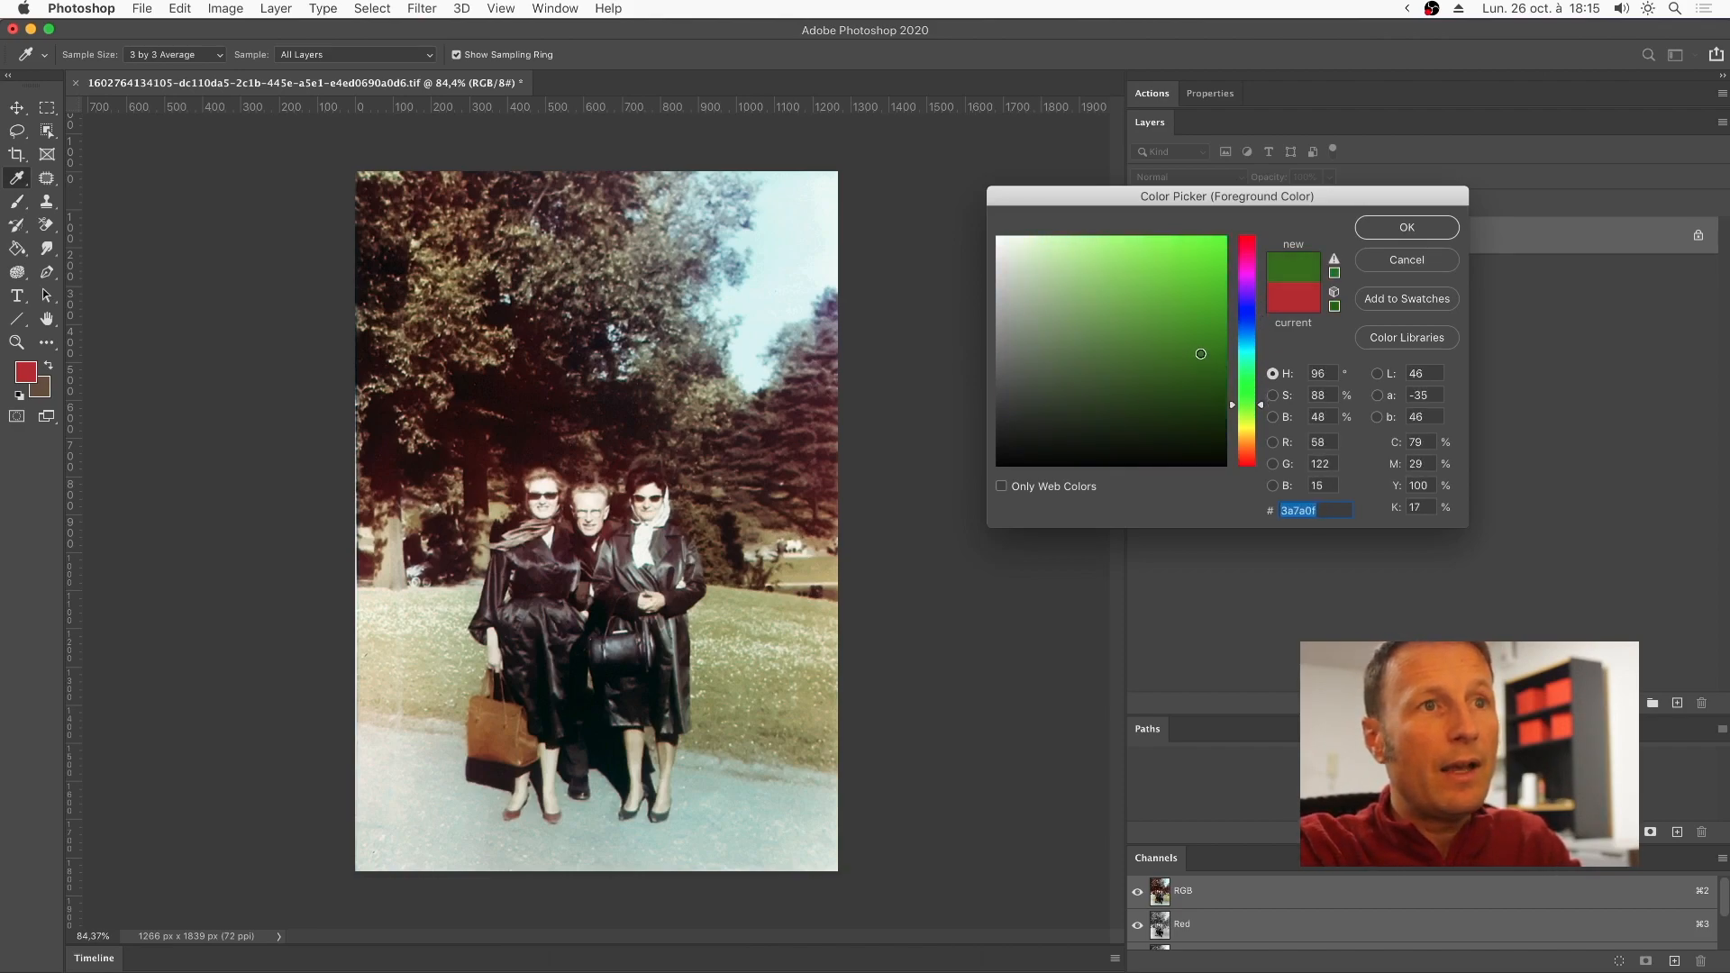
left_click(1406, 227)
key("b")
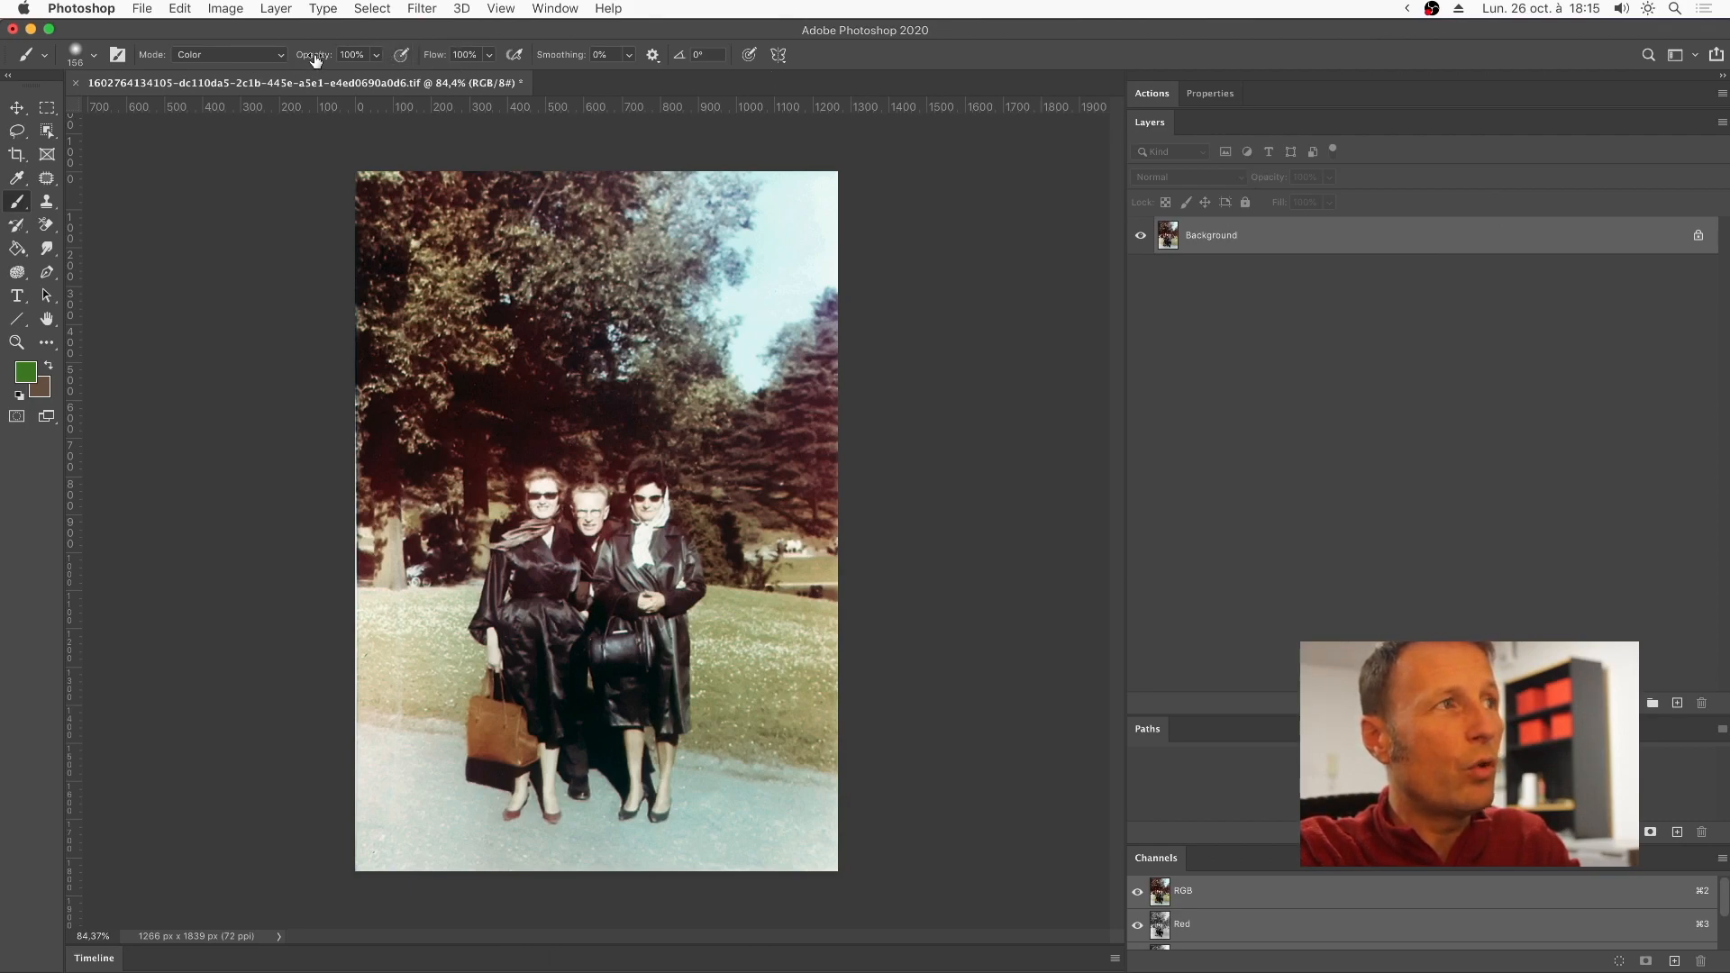
Lower the brush opacity to 18% and paint green over the reddish pine trees at the photo's right edge.
left_click_drag(315, 59, 272, 61)
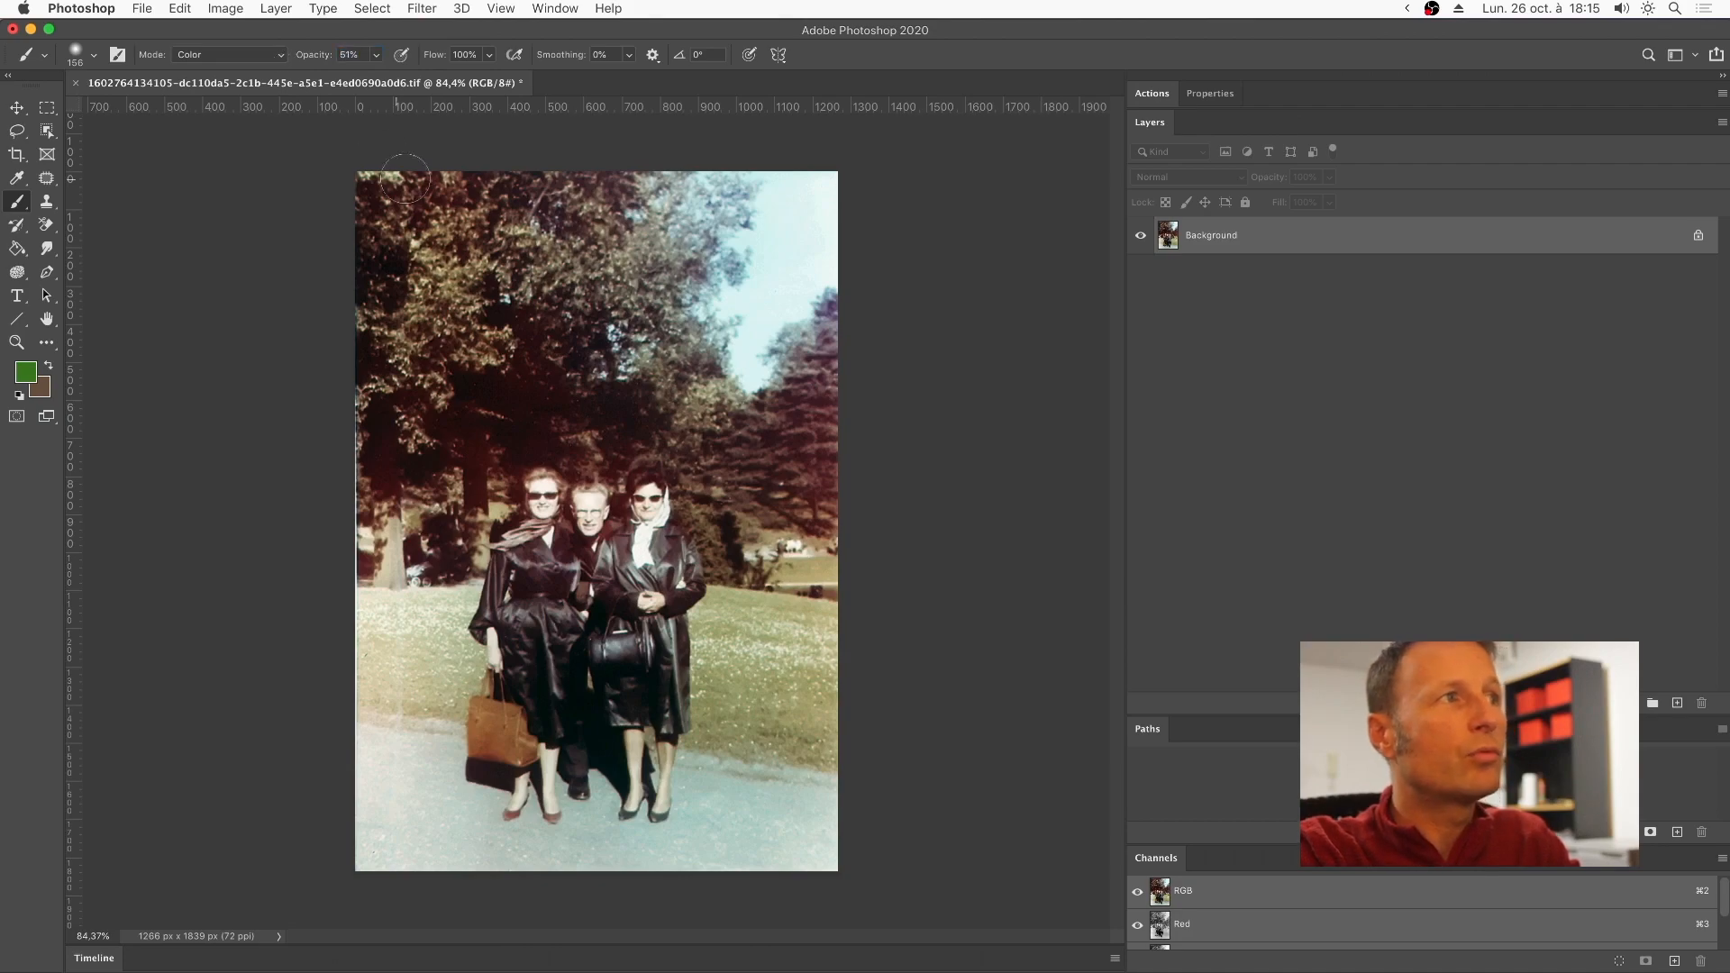
mouse_move(793, 493)
left_mouse_down()
mouse_move(836, 504)
mouse_move(778, 475)
left_mouse_up()
left_click_drag(764, 445, 803, 410)
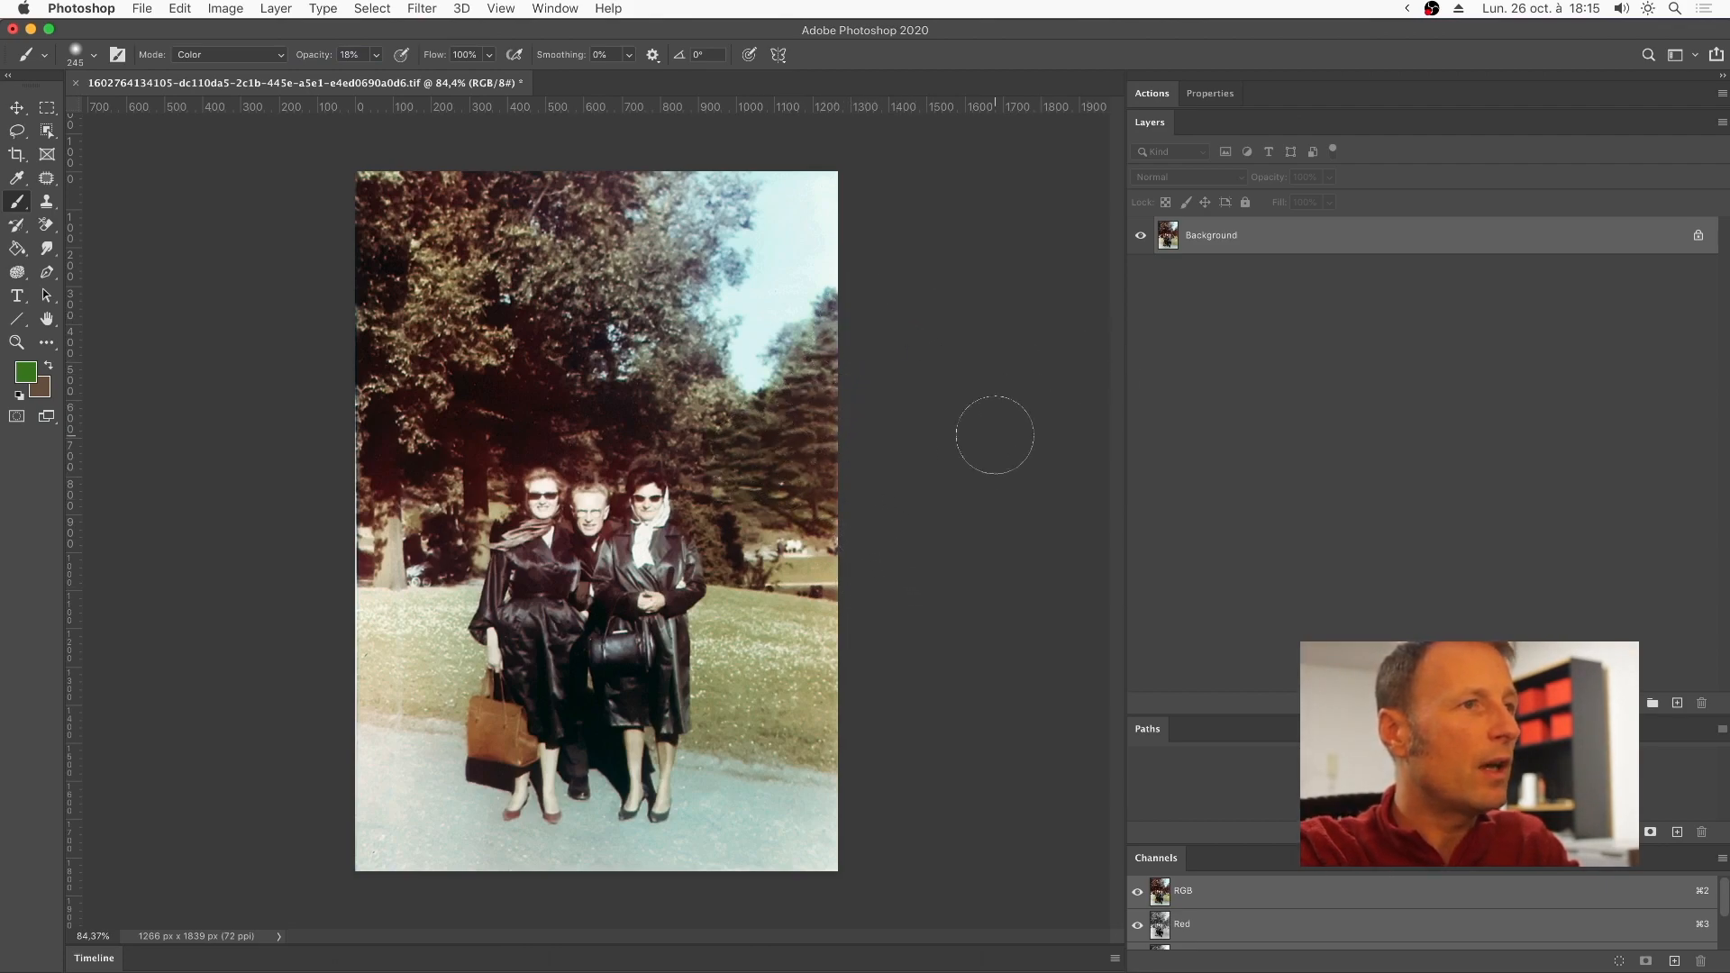
Sample a muted grey-green from the large tree's foliage as the foreground color.
left_click(626, 298, "alt")
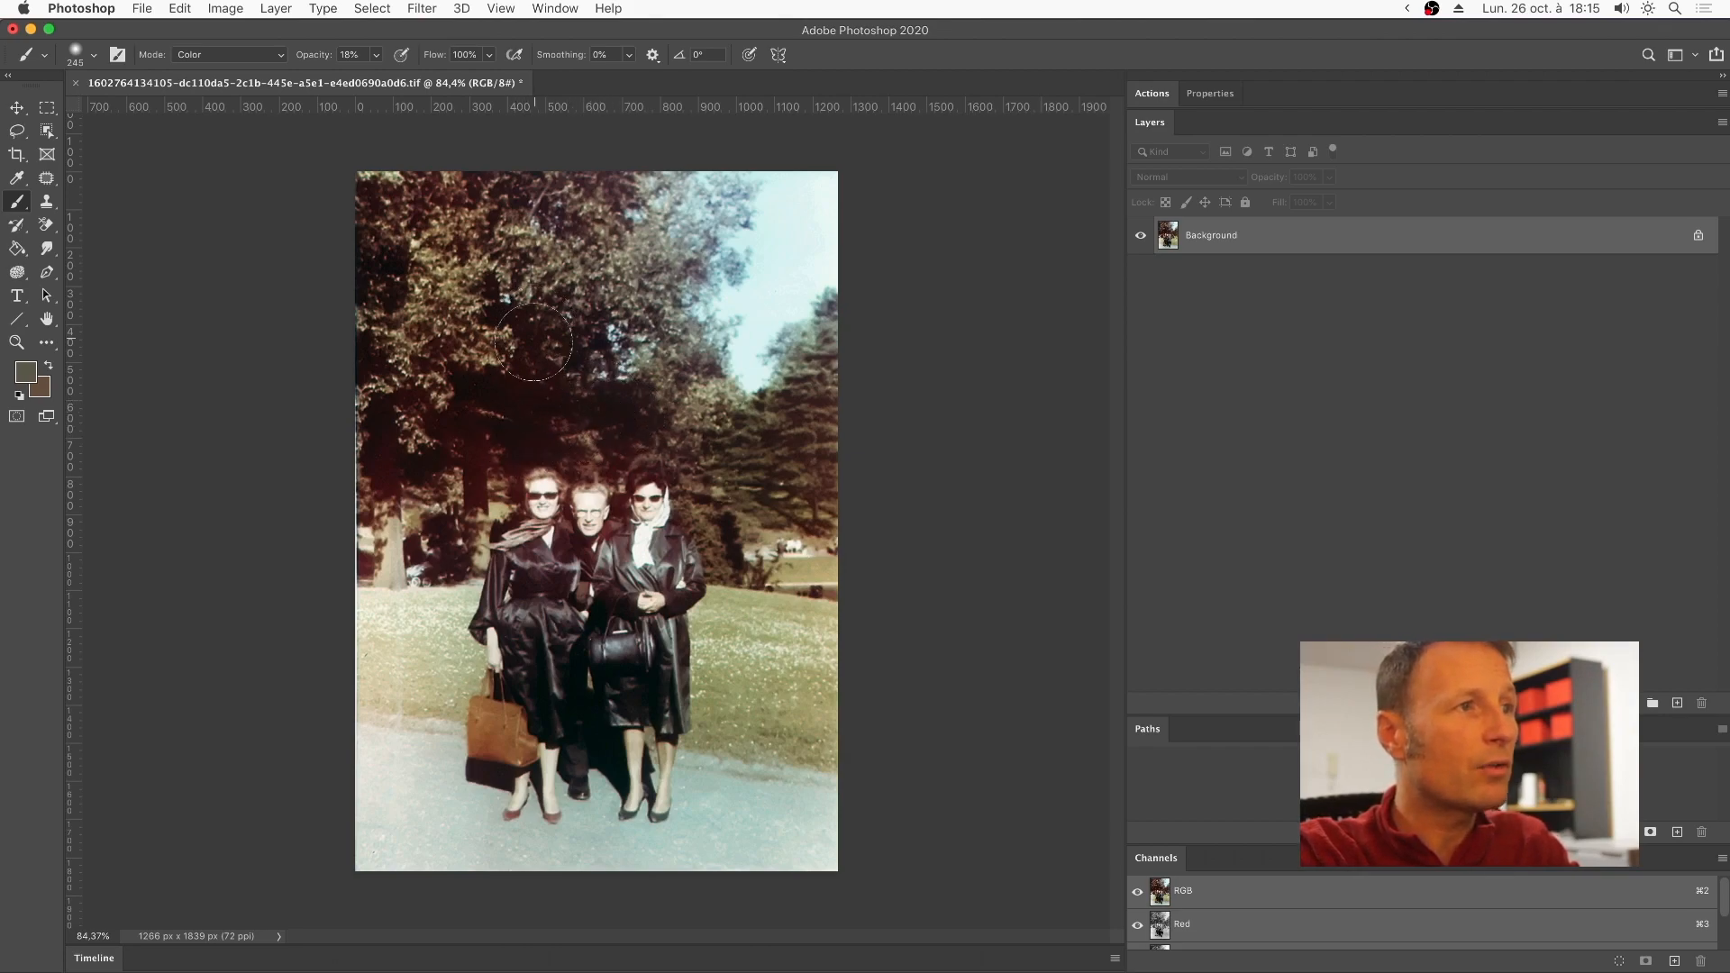
left_click(641, 256, "alt")
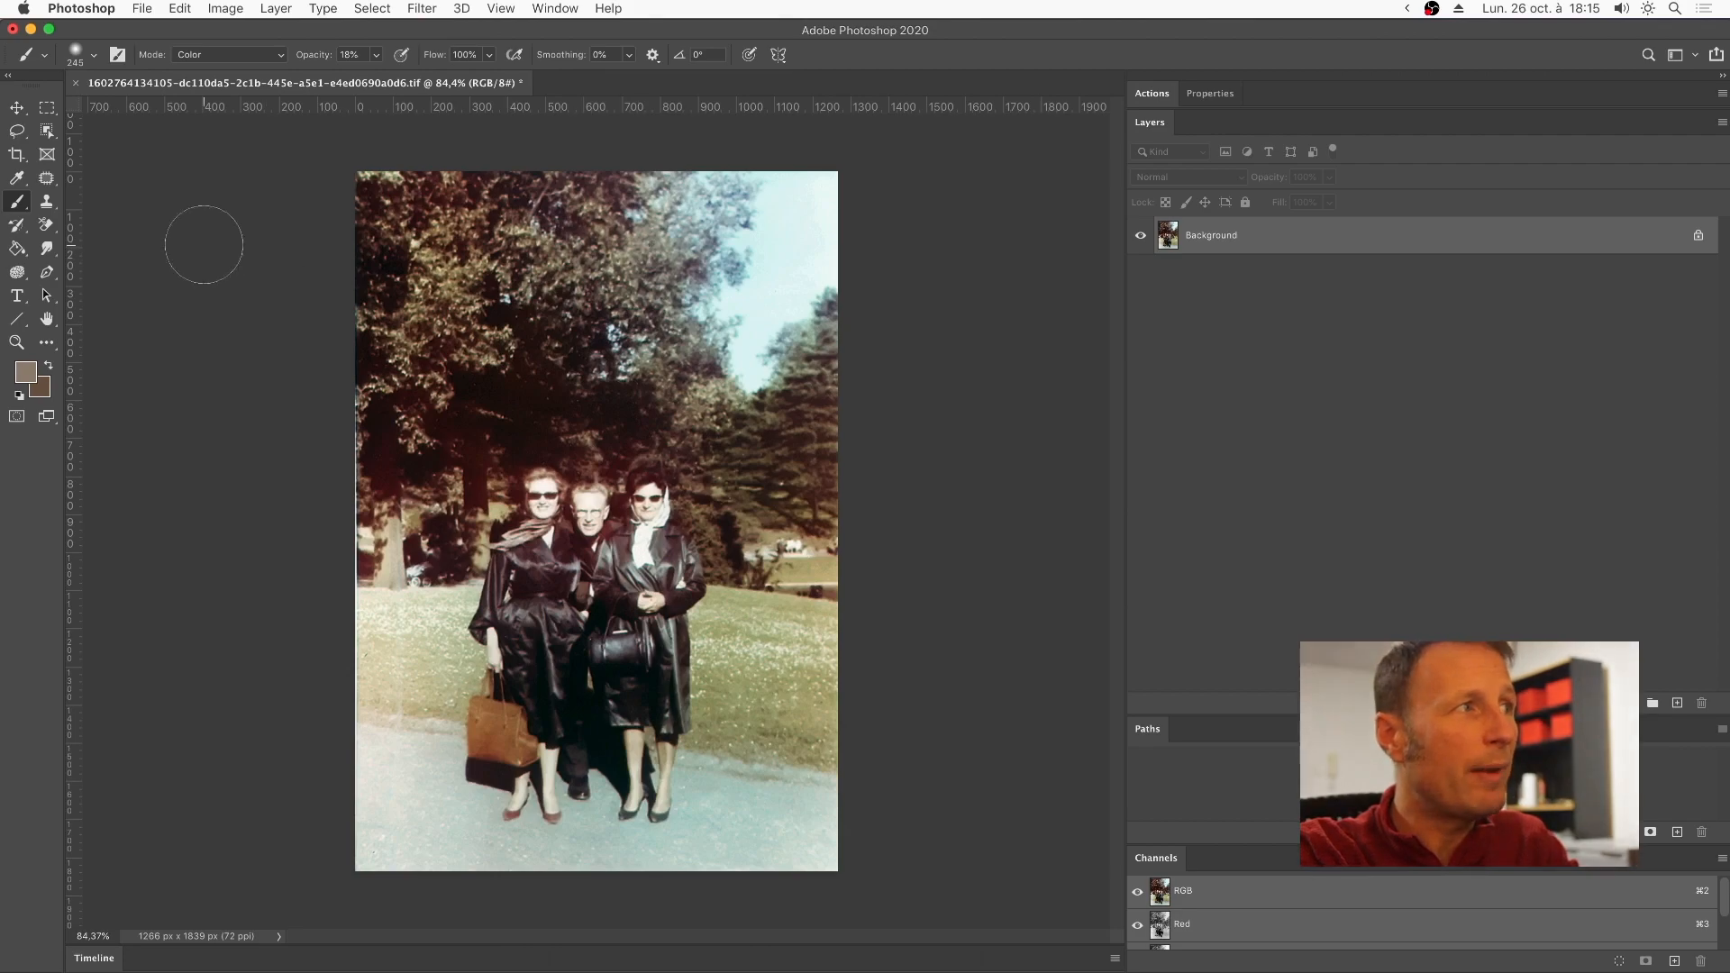
left_click(16, 179)
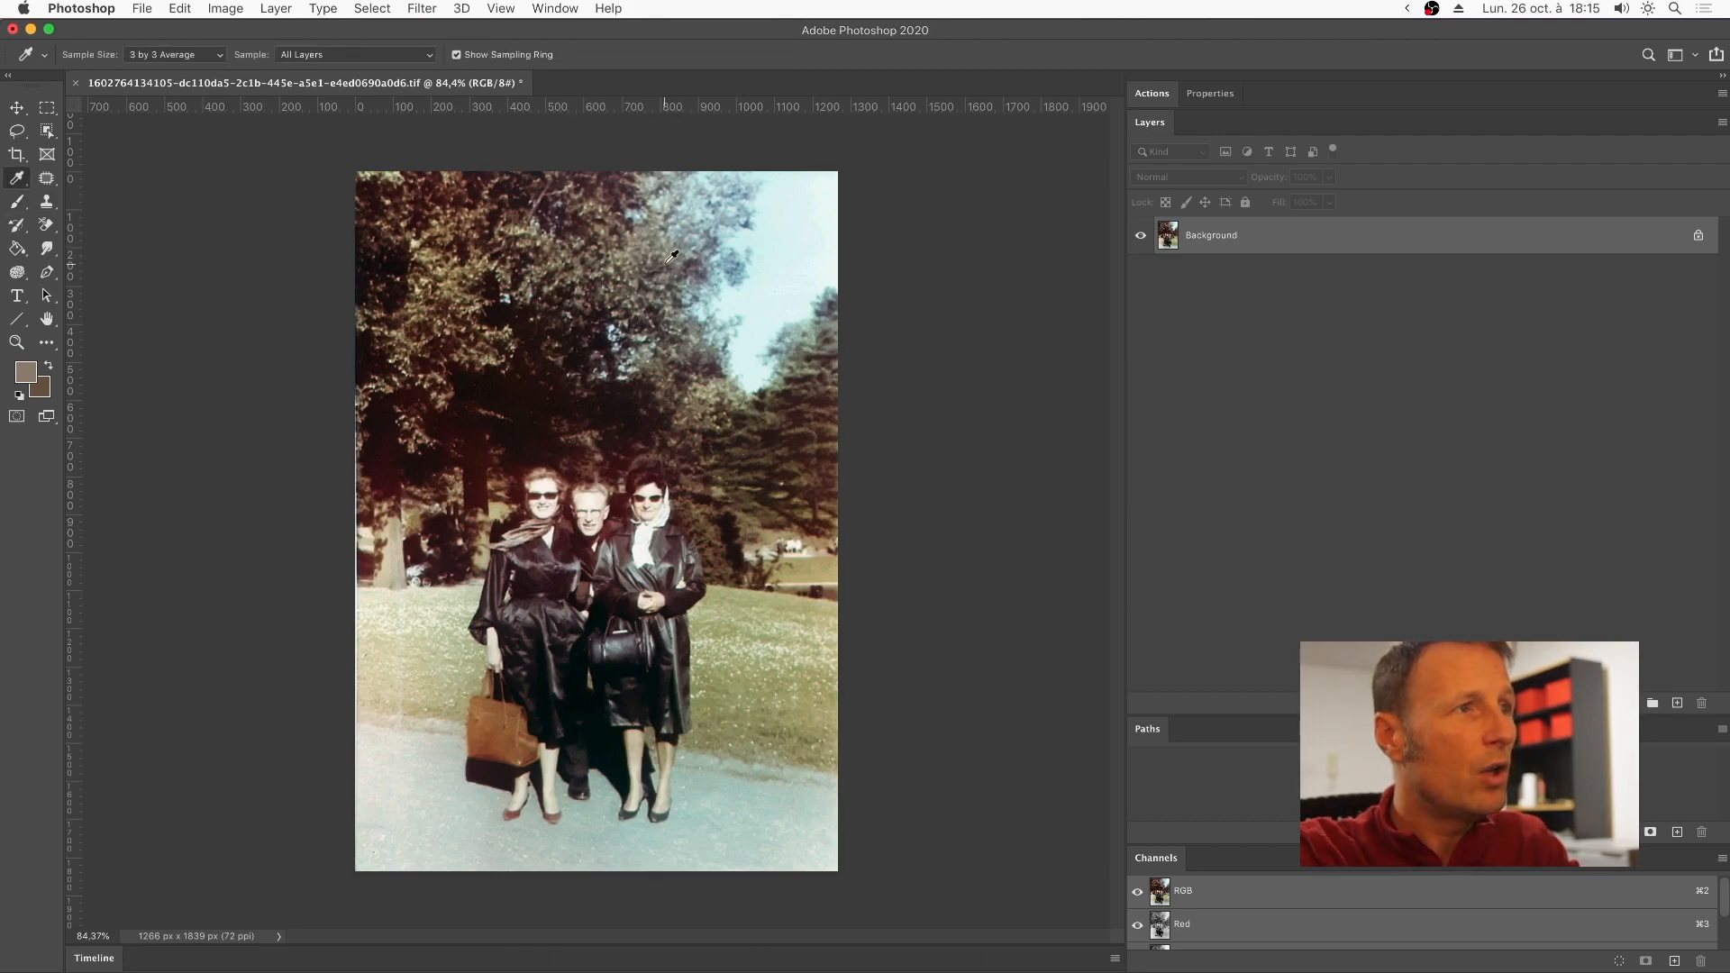
right_click(644, 258)
left_click(669, 283)
left_click(638, 254)
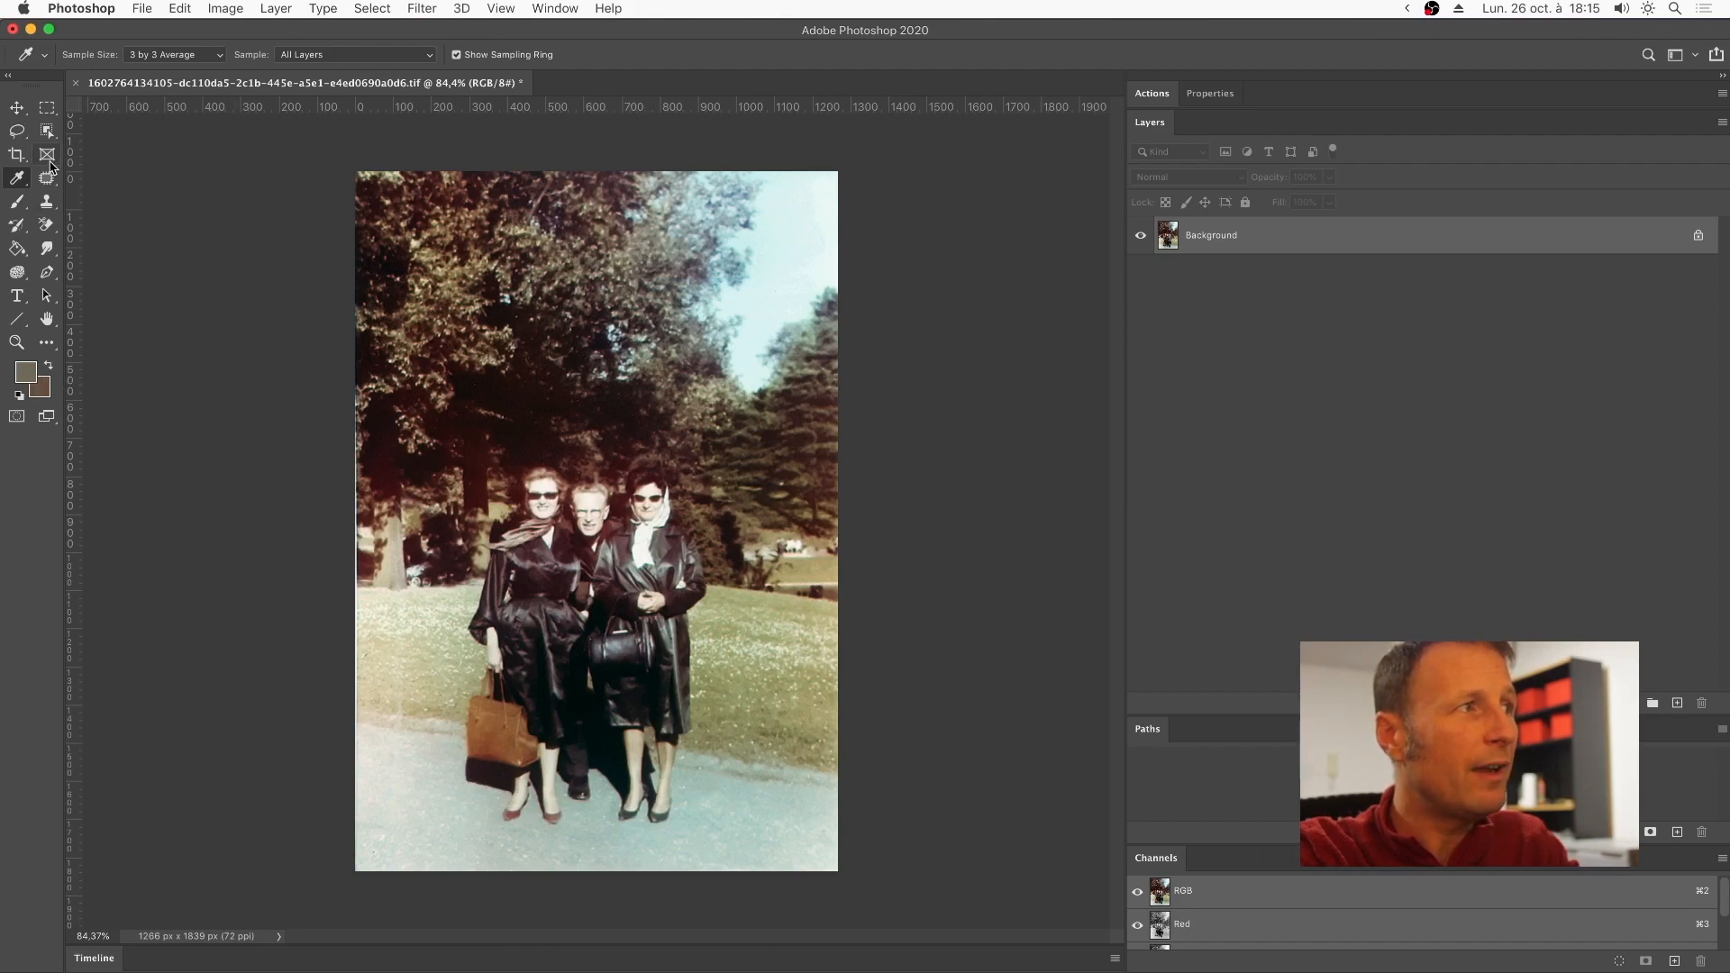
Paint the sampled grey-green at 18% brush opacity over the reddish areas of the large tree behind the group.
left_click(16, 201)
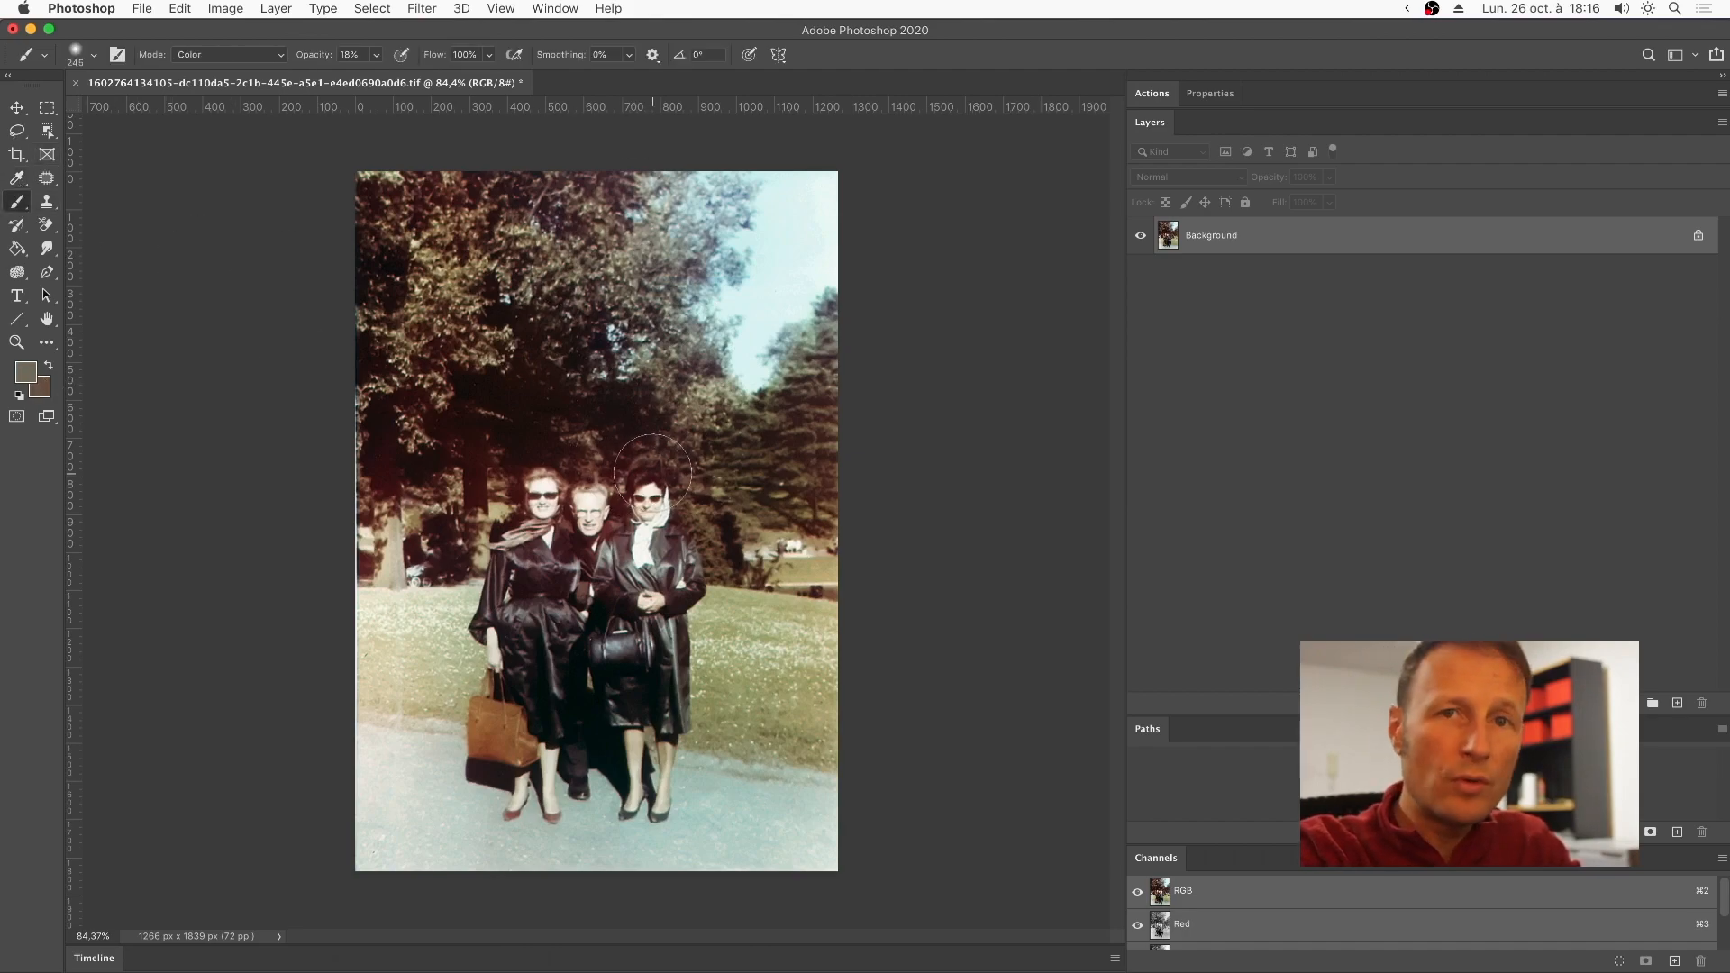
mouse_move(662, 467)
left_mouse_down()
mouse_move(621, 435)
mouse_move(492, 427)
mouse_move(435, 448)
mouse_move(497, 395)
mouse_move(444, 479)
mouse_move(502, 378)
mouse_move(356, 481)
mouse_move(382, 431)
mouse_move(394, 470)
mouse_move(380, 440)
mouse_move(468, 357)
left_mouse_up()
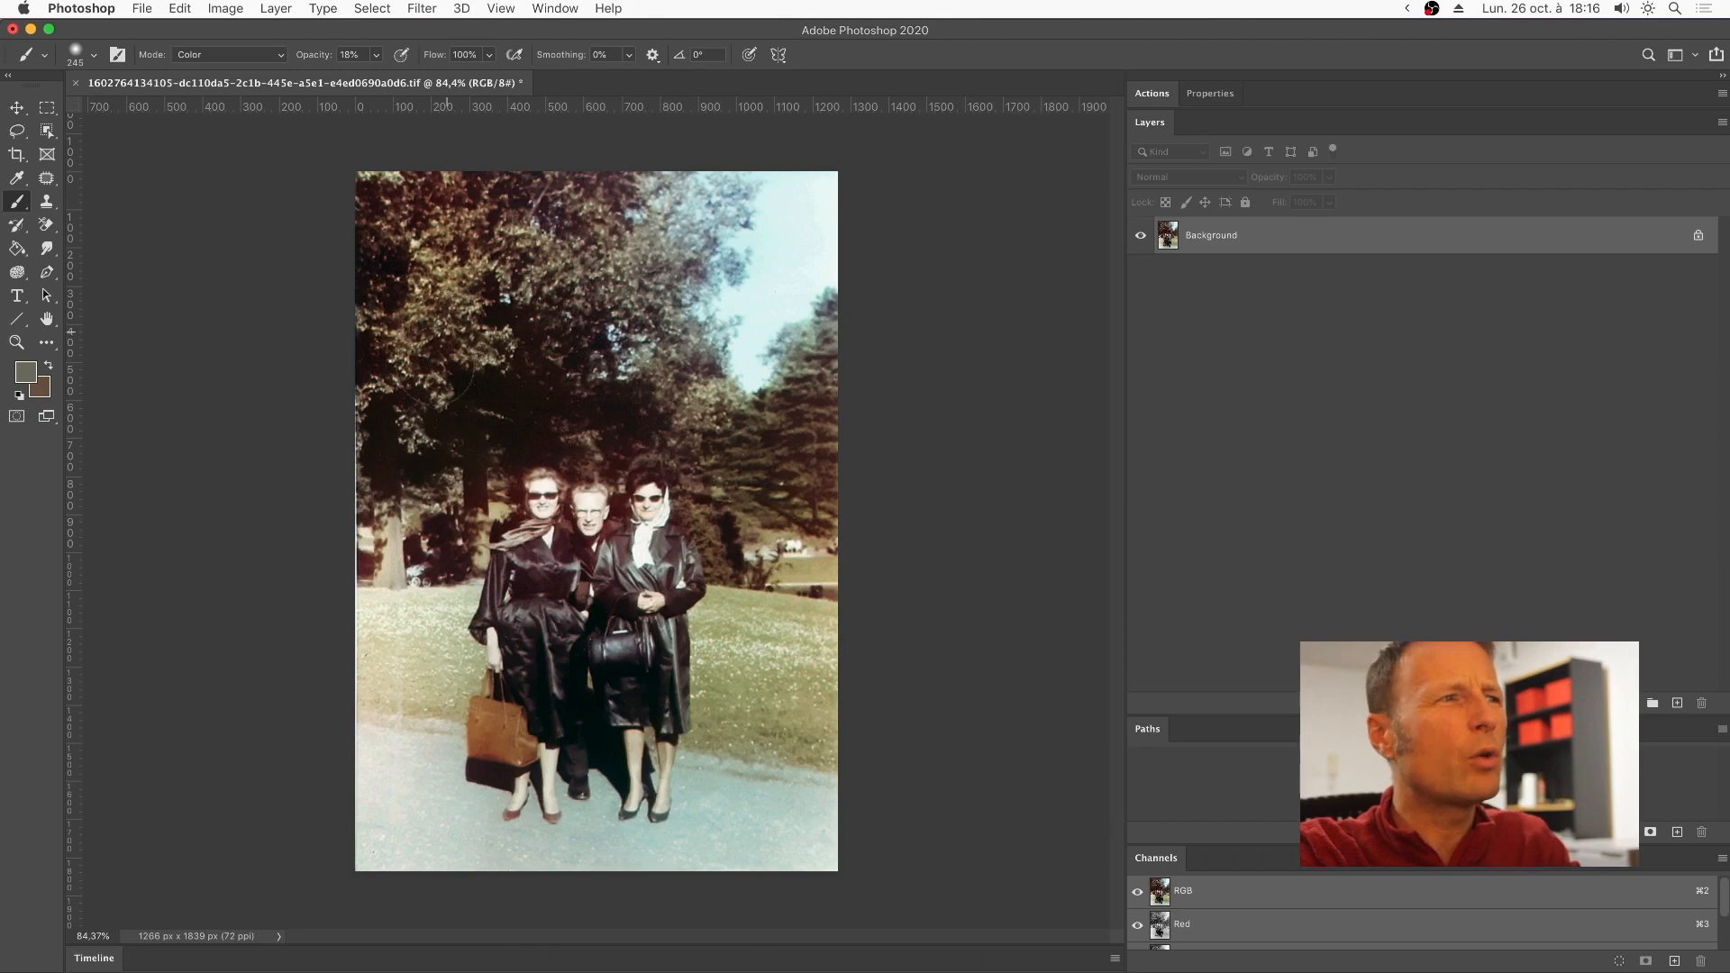
mouse_move(478, 286)
left_mouse_down()
mouse_move(523, 304)
mouse_move(574, 282)
left_mouse_up()
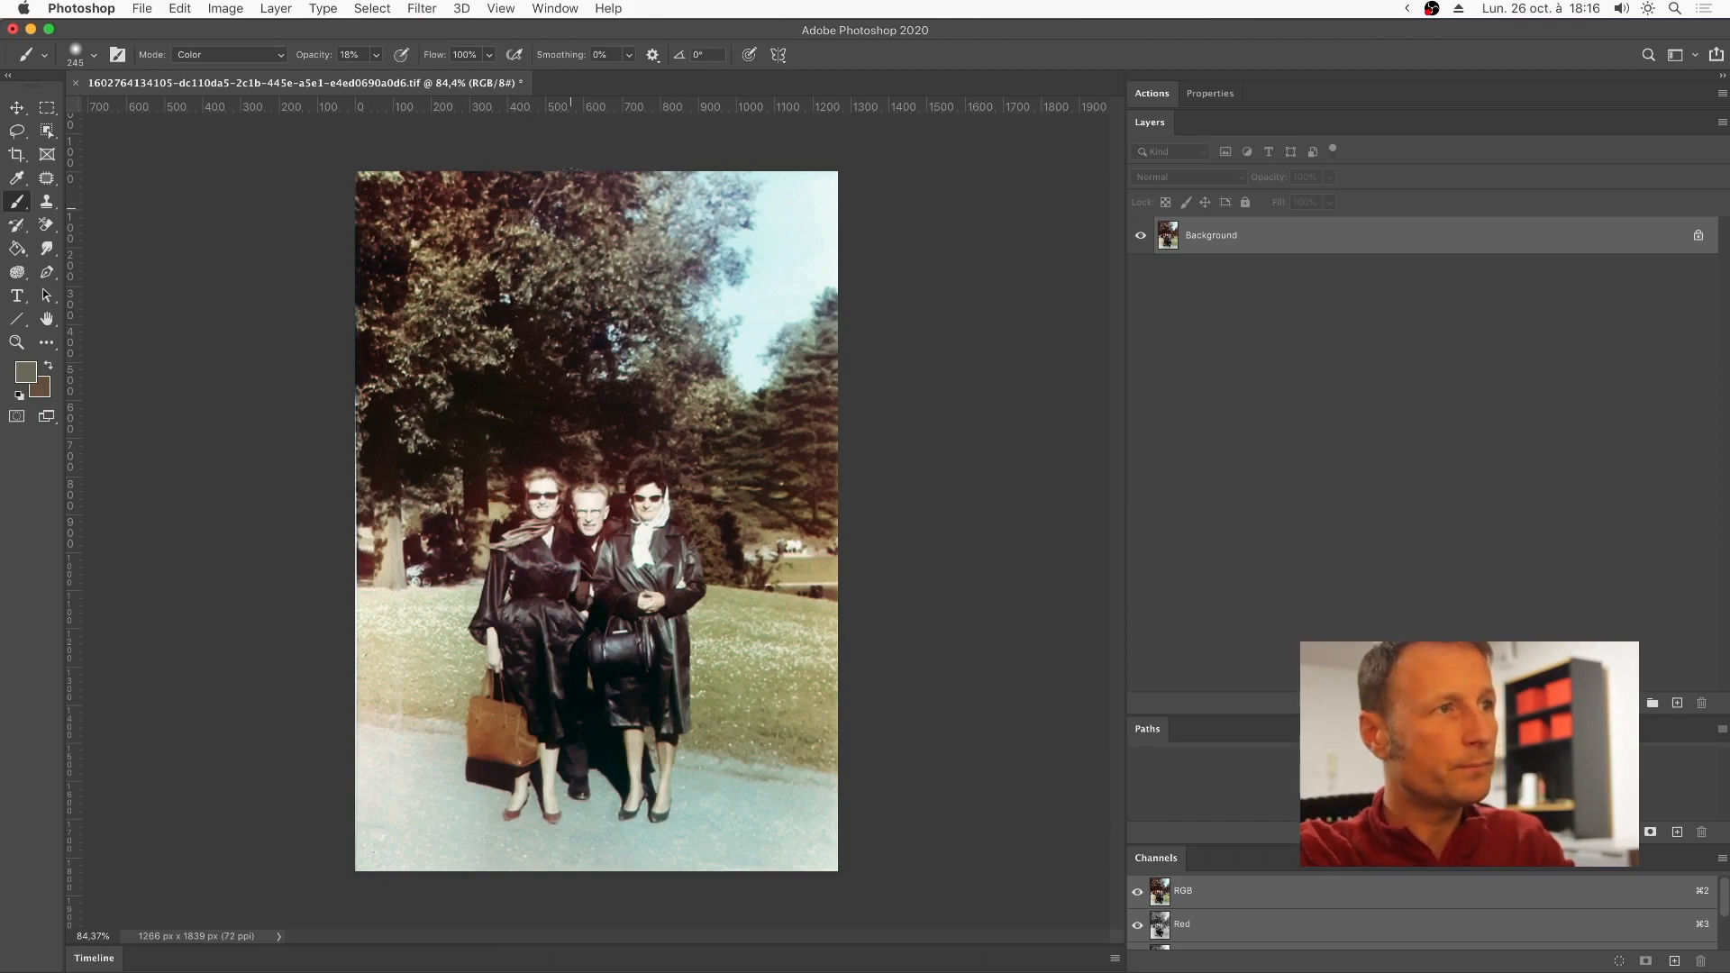